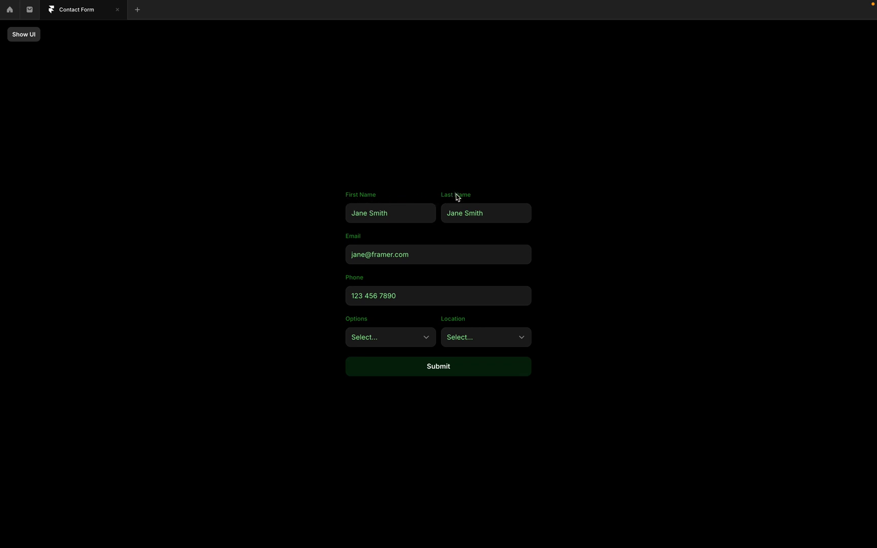
# Test the form preview by entering TEST in the First Name field, and return to the editor.
pyautogui.click(398, 210)
pyautogui.write('TEST')
pyautogui.press('Return')
pyautogui.click(719, 233)
pyautogui.press('Escape')
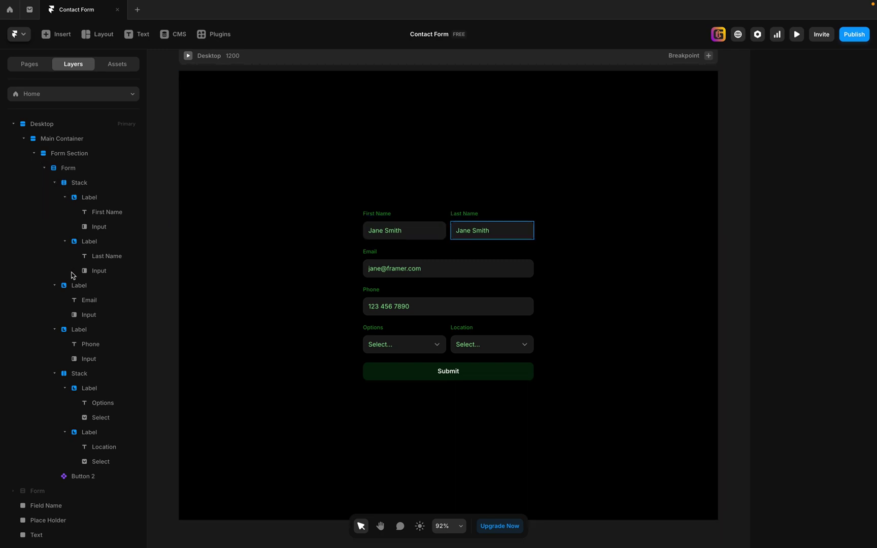
# Collapse the layer tree so that only the Form layer shows inside Form Section.
pyautogui.click(34, 153)
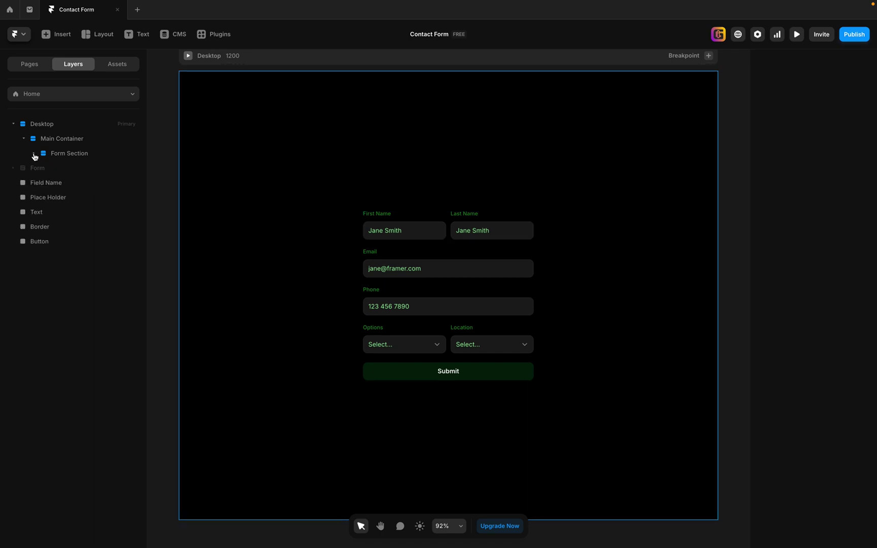
pyautogui.click(24, 139)
pyautogui.click(24, 139)
pyautogui.click(34, 154)
pyautogui.click(44, 169)
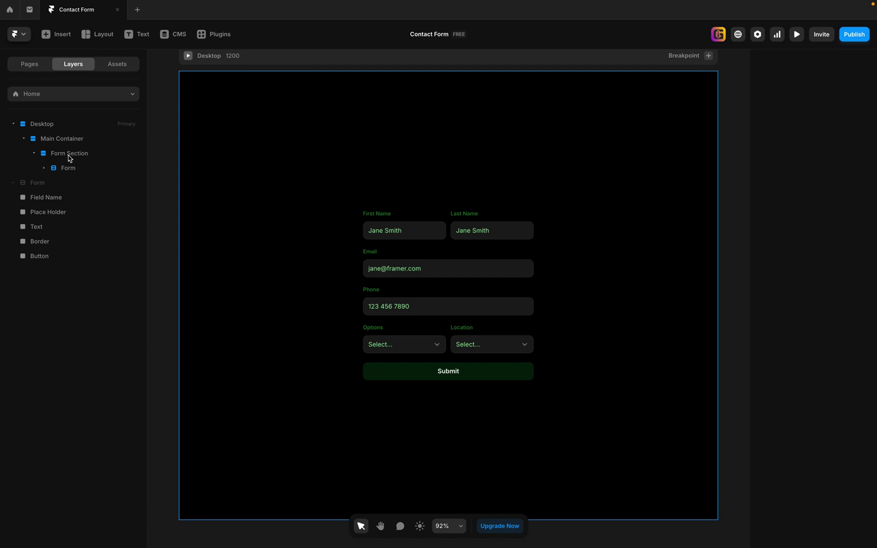
# Give Form Section a radial gradient fill with a black (000000) outer stop.
pyautogui.click(62, 157)
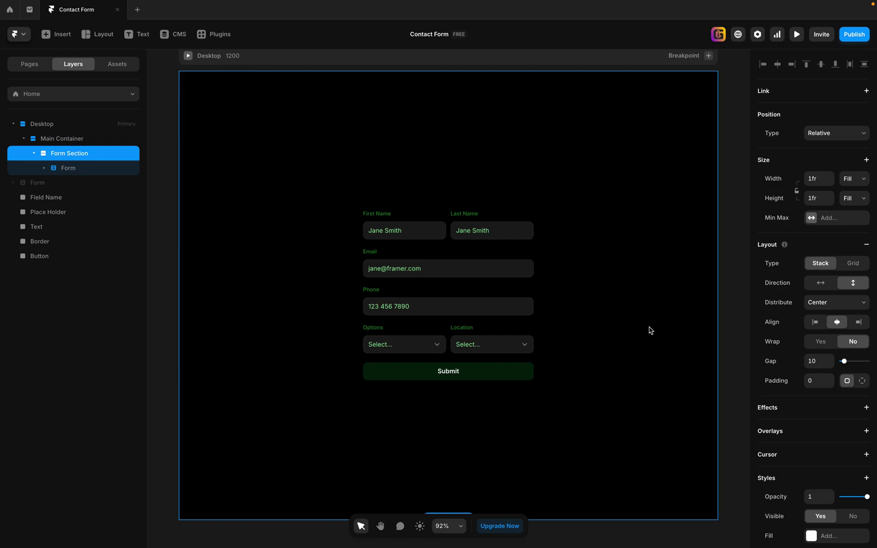
pyautogui.scroll(-3, 807, 409)
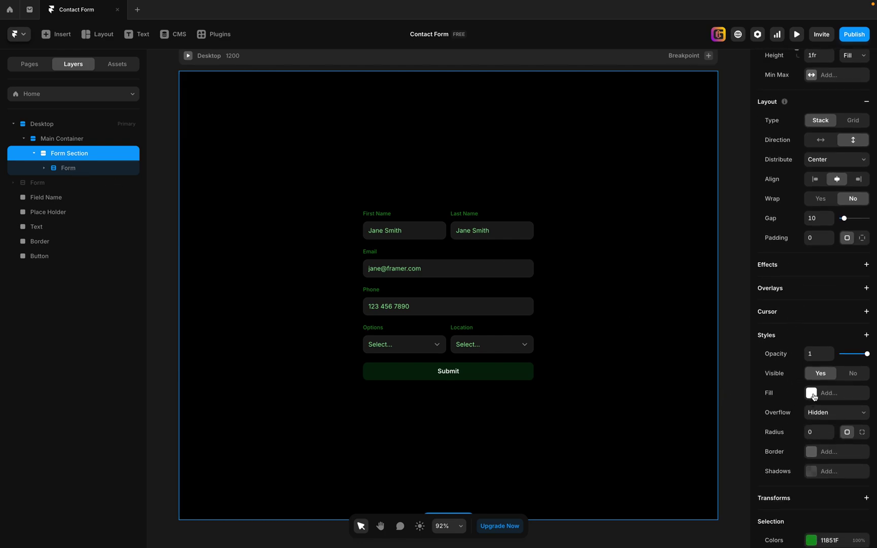
pyautogui.click(813, 395)
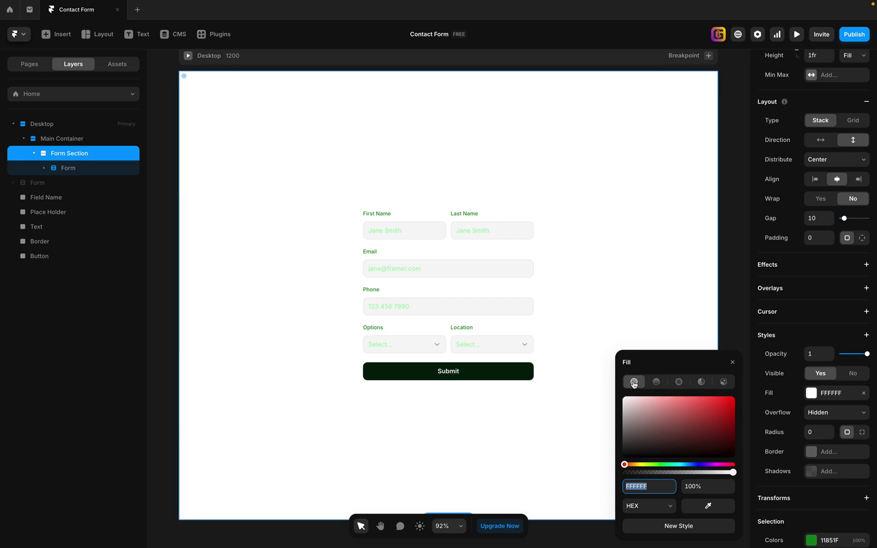
pyautogui.click(678, 382)
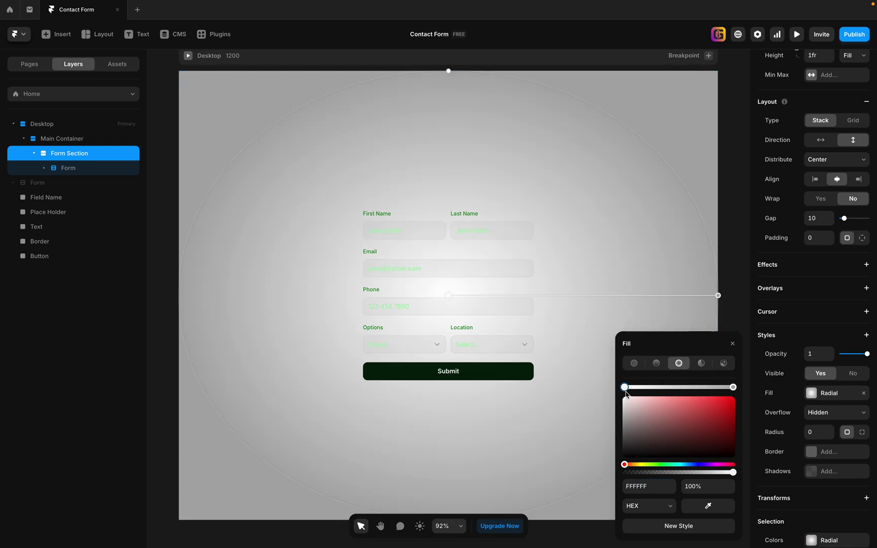
pyautogui.click(733, 387)
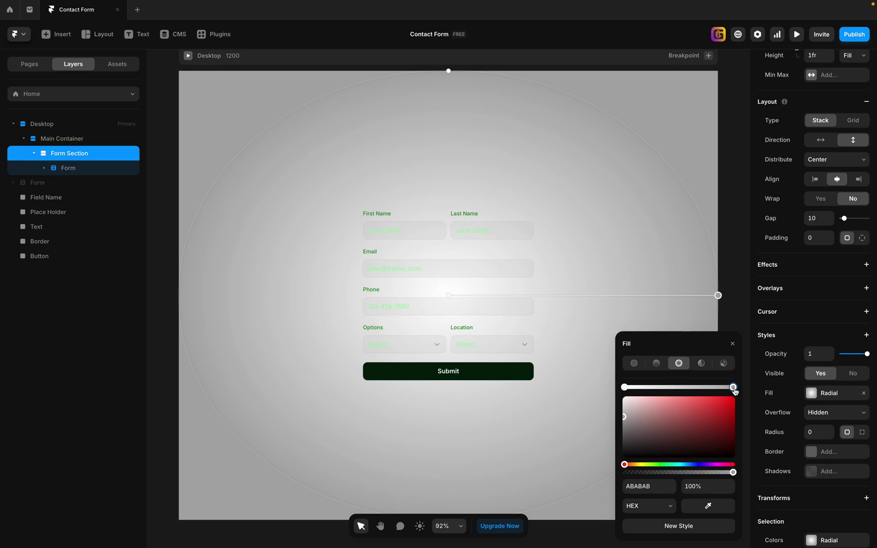
pyautogui.moveTo(626, 419); pyautogui.dragTo(634, 468)
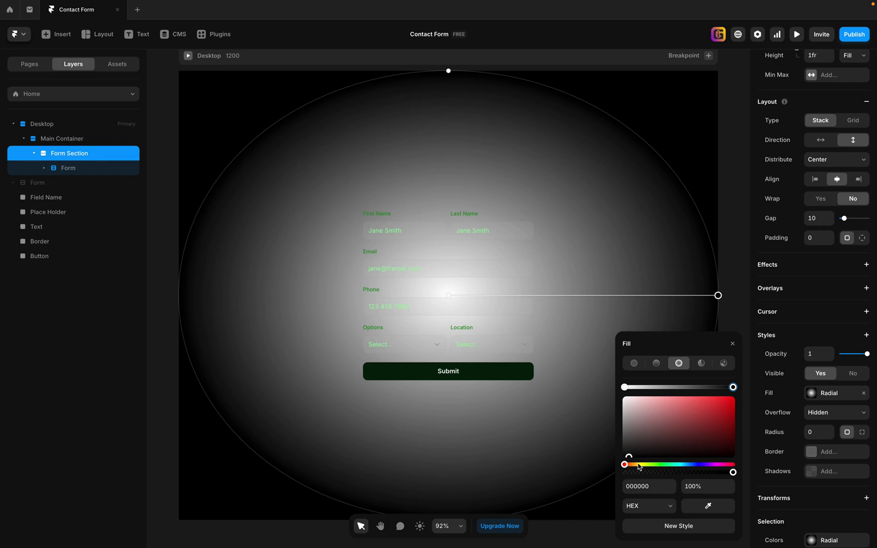
# Set the inner stop of Form Section's radial gradient to green 10780B.
pyautogui.click(625, 388)
pyautogui.click(655, 465)
pyautogui.moveTo(655, 468); pyautogui.dragTo(660, 465)
pyautogui.click(723, 428)
pyautogui.moveTo(723, 429); pyautogui.dragTo(725, 430)
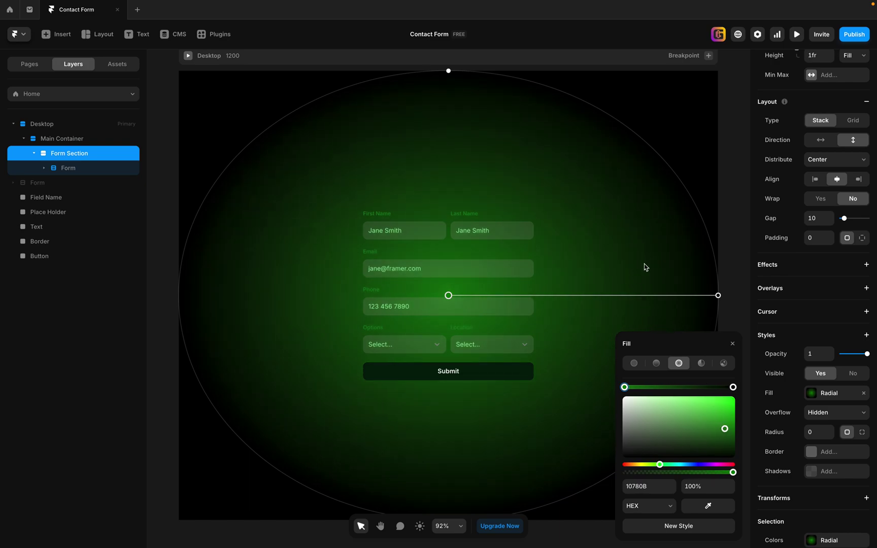
# Preview the page with the green gradient, try sample text in the First Name field, clear it and return to the editor.
pyautogui.click(725, 136)
pyautogui.press('super+backslash')
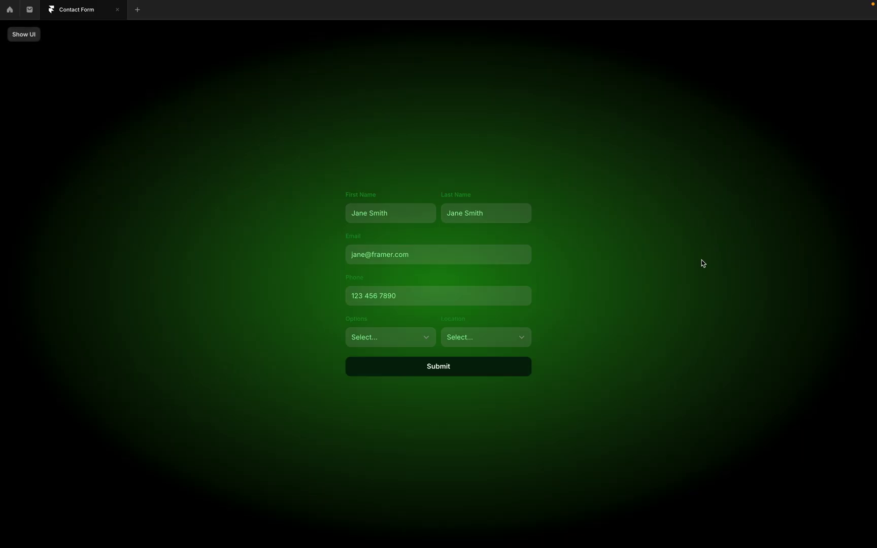
pyautogui.click(392, 214)
pyautogui.write('adsfadfa')
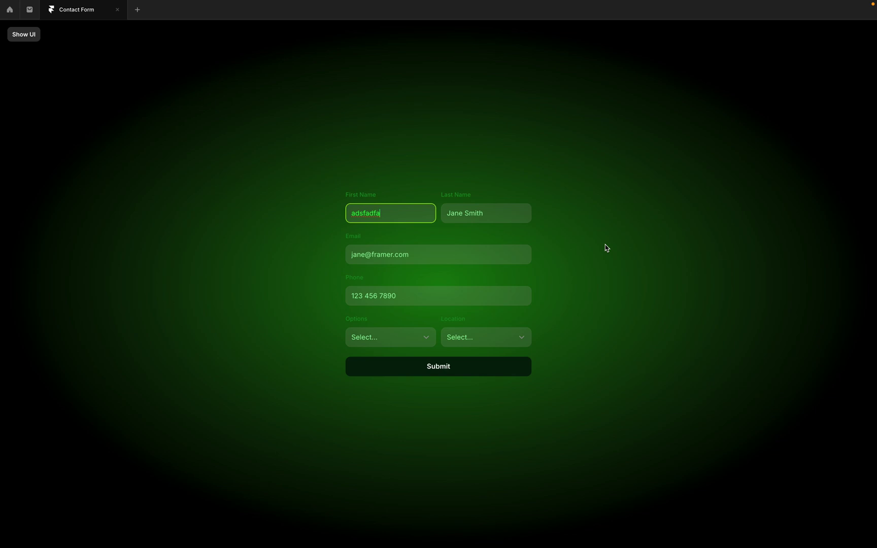
pyautogui.press('BackSpace')
pyautogui.press('BackSpace')
pyautogui.press('BackSpace')
pyautogui.press('super+backslash')
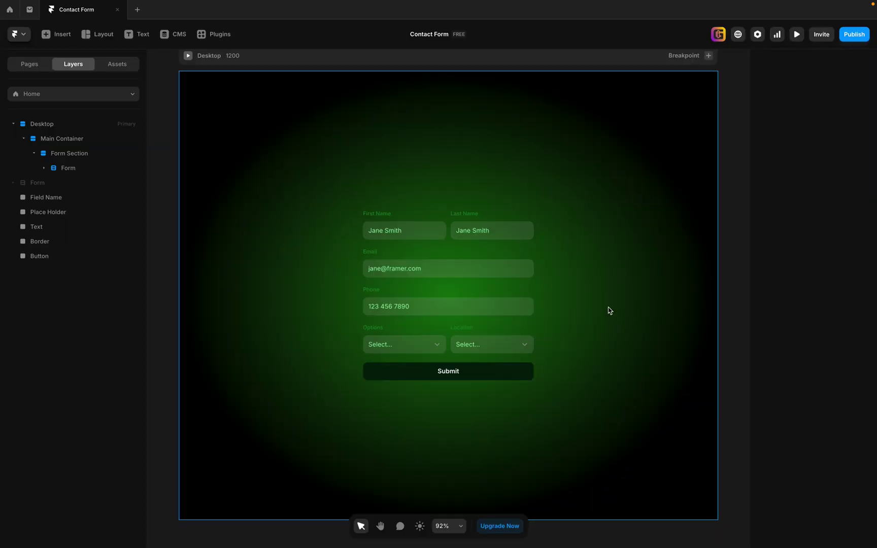
# Darken the inner stop of Form Section's radial gradient to 0C5E08.
pyautogui.click(640, 297)
pyautogui.click(819, 394)
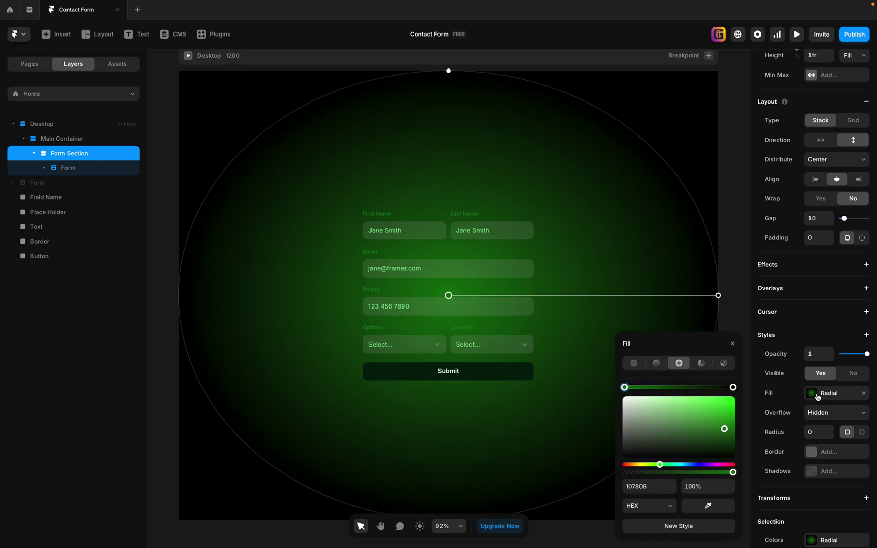
pyautogui.moveTo(725, 431); pyautogui.dragTo(727, 438)
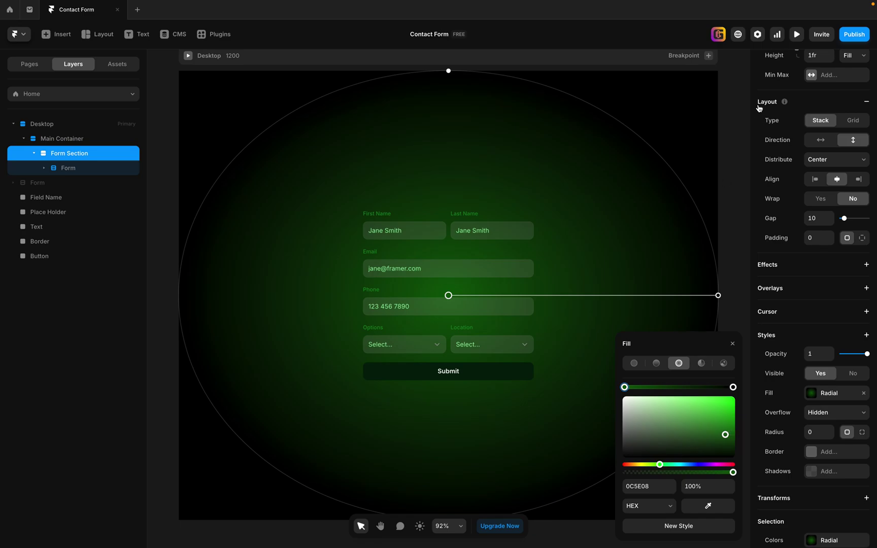
# Preview the darker gradient, check typed text in the First Name field, clear the field and leave the preview.
pyautogui.hotkey('ctrl', '\\')
pyautogui.click(408, 212)
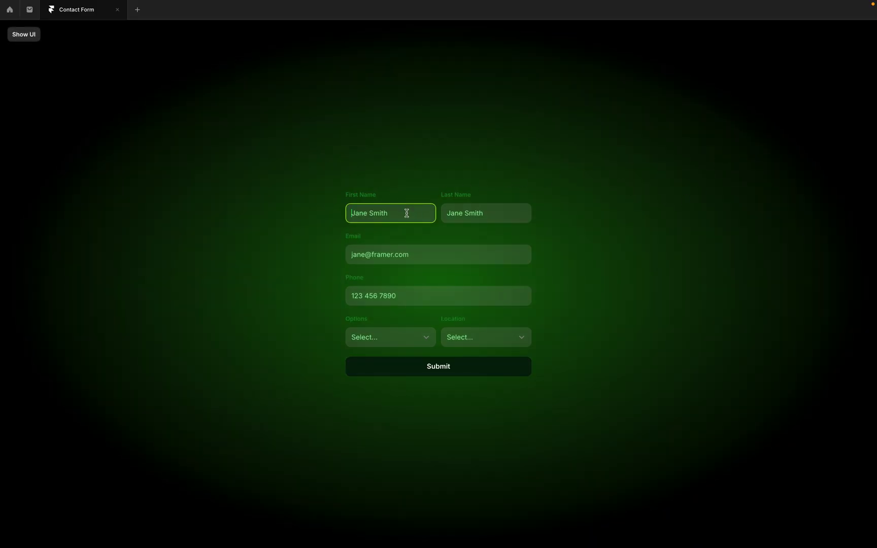
pyautogui.write('adsfadfaf')
pyautogui.click(522, 277)
pyautogui.moveTo(391, 215); pyautogui.dragTo(313, 217)
pyautogui.press('BackSpace')
pyautogui.click(715, 302)
pyautogui.press('super+backslash')
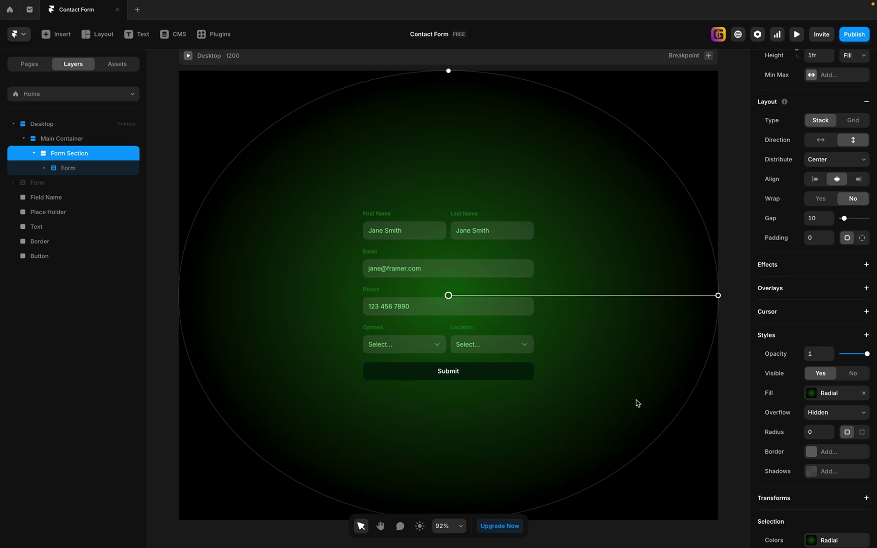
# Fill Main Container with the black-and-white ribbed, curved abstract photo from the Unsplash plugin.
pyautogui.scroll(3, 539, 292)
pyautogui.scroll(-3, 539, 291)
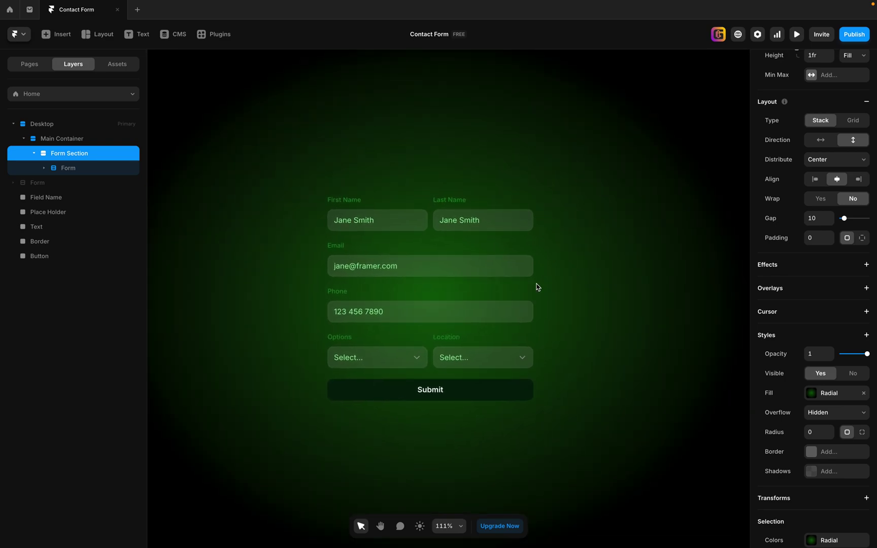
pyautogui.scroll(-1, 539, 292)
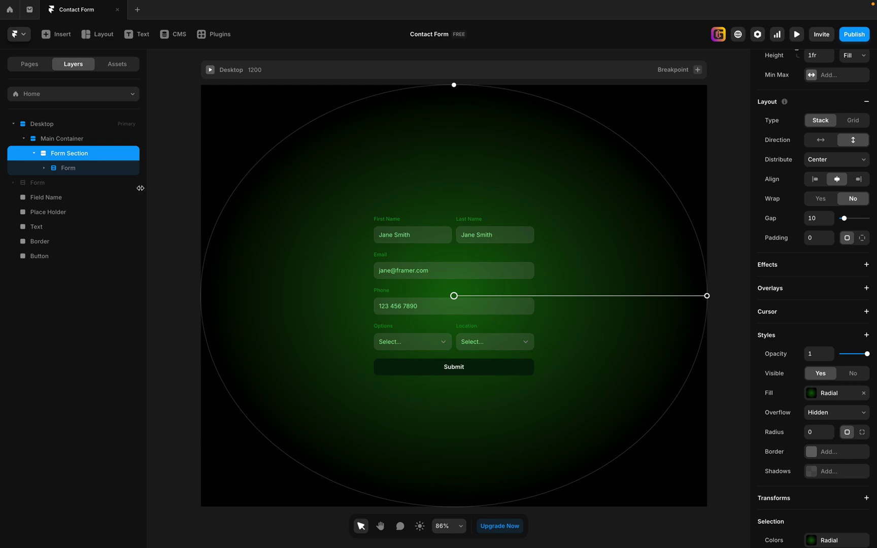
pyautogui.click(61, 141)
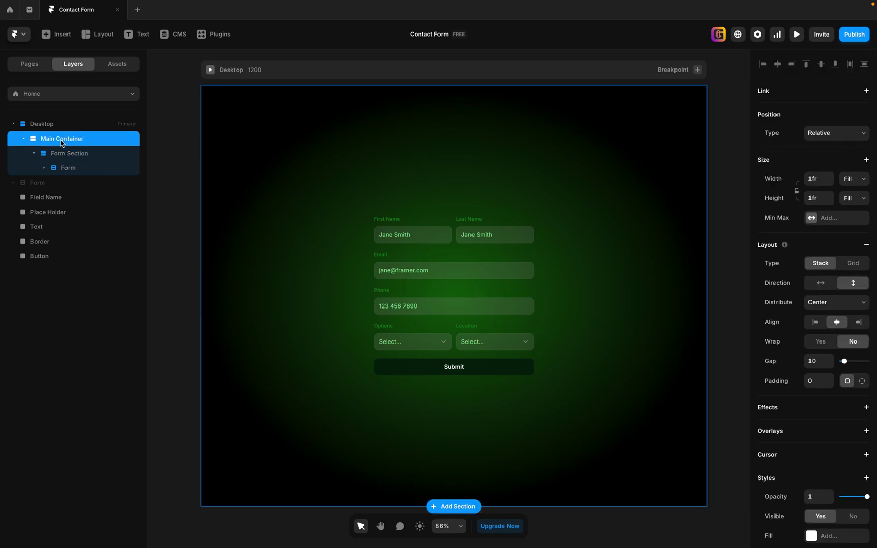
pyautogui.scroll(-5, 767, 396)
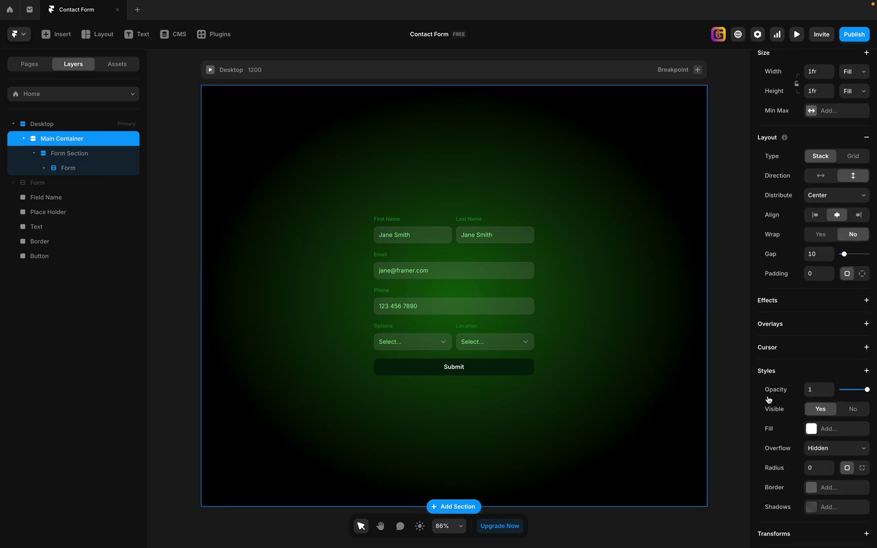
pyautogui.click(812, 379)
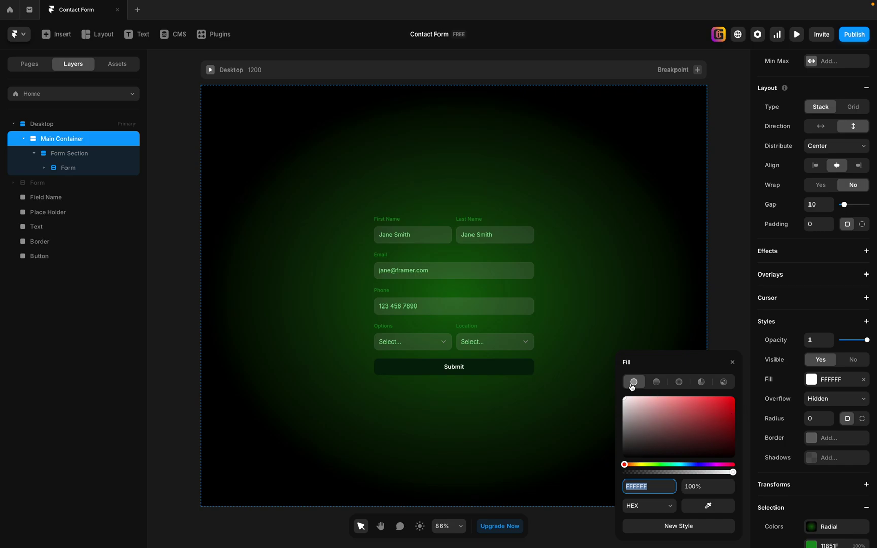
pyautogui.click(725, 383)
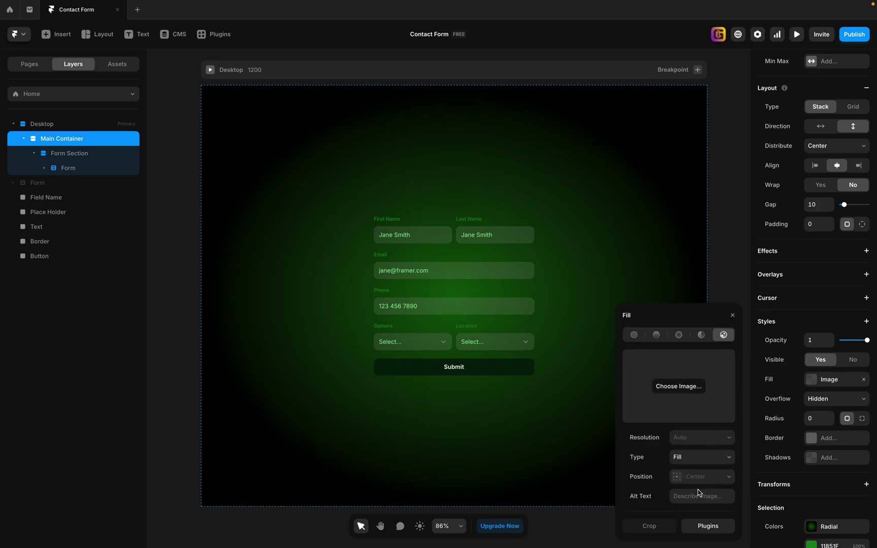
pyautogui.click(708, 525)
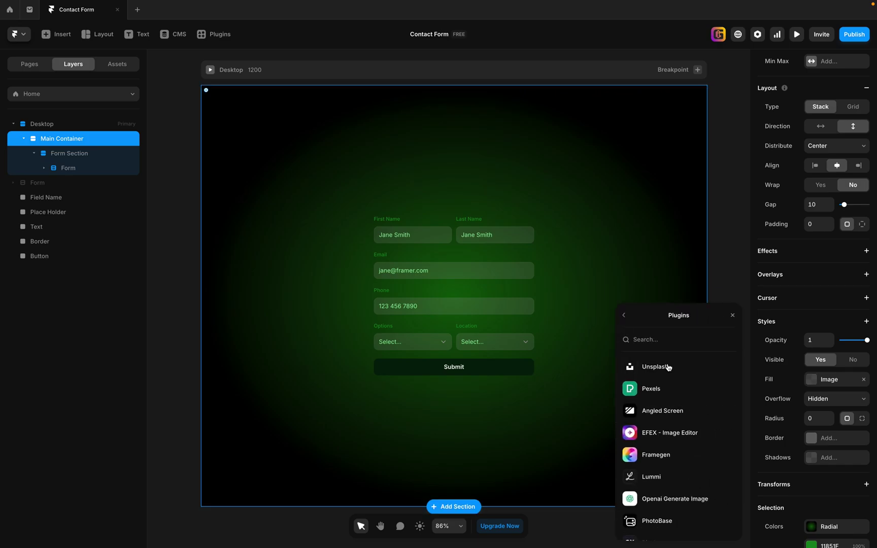
pyautogui.click(668, 367)
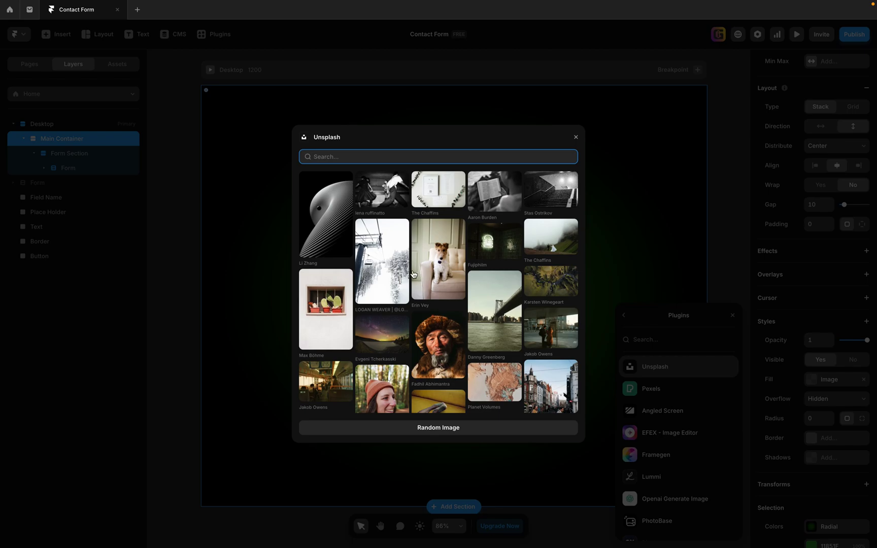
pyautogui.click(327, 228)
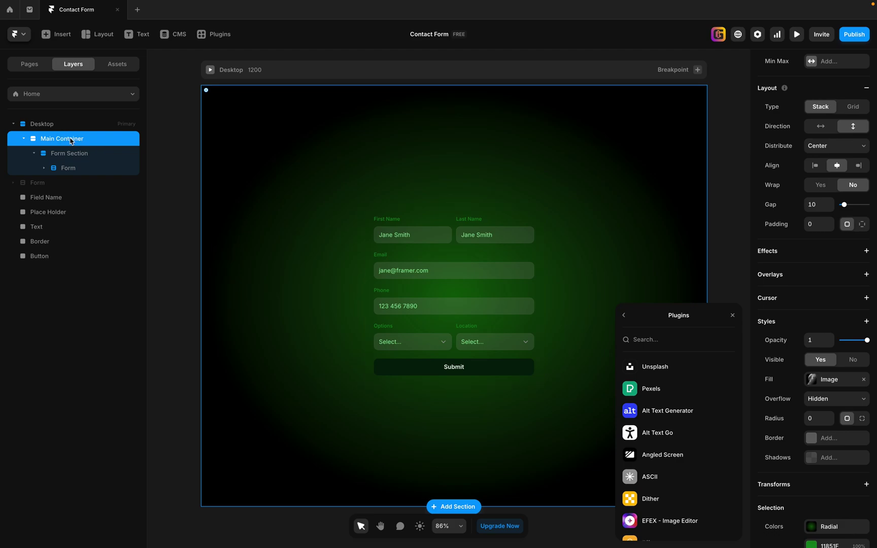
# Set the opacity of Form Section's inner gradient stop to 50% and preview the page with the image behind it.
pyautogui.click(66, 157)
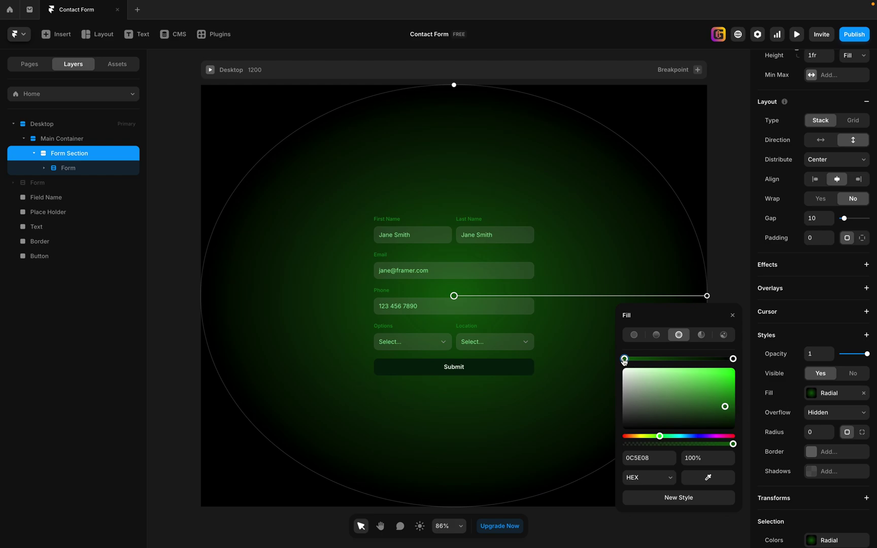
pyautogui.click(707, 459)
pyautogui.write('50')
pyautogui.press('Return')
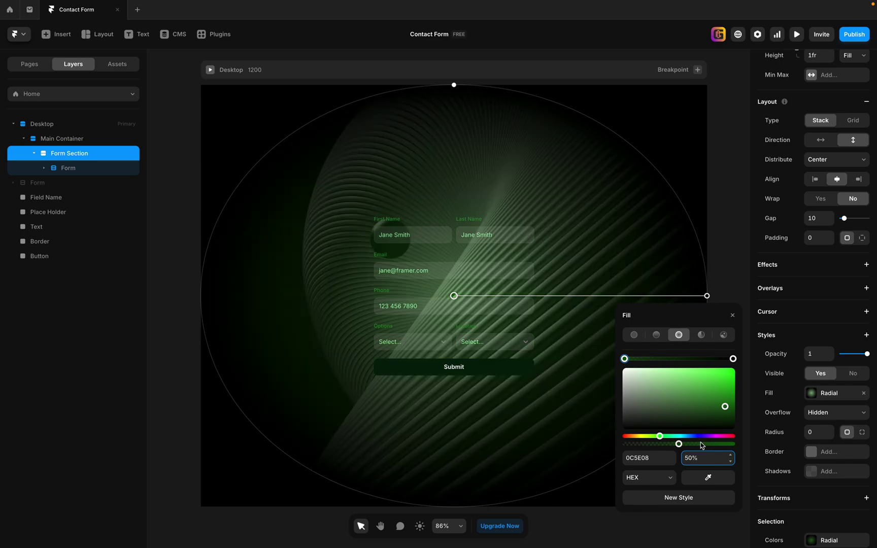
pyautogui.click(797, 36)
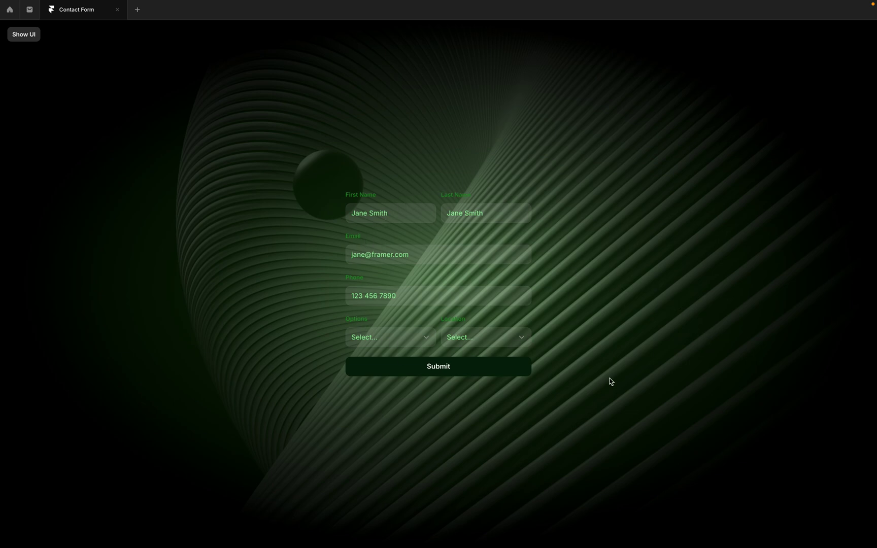
pyautogui.press('super+backslash')
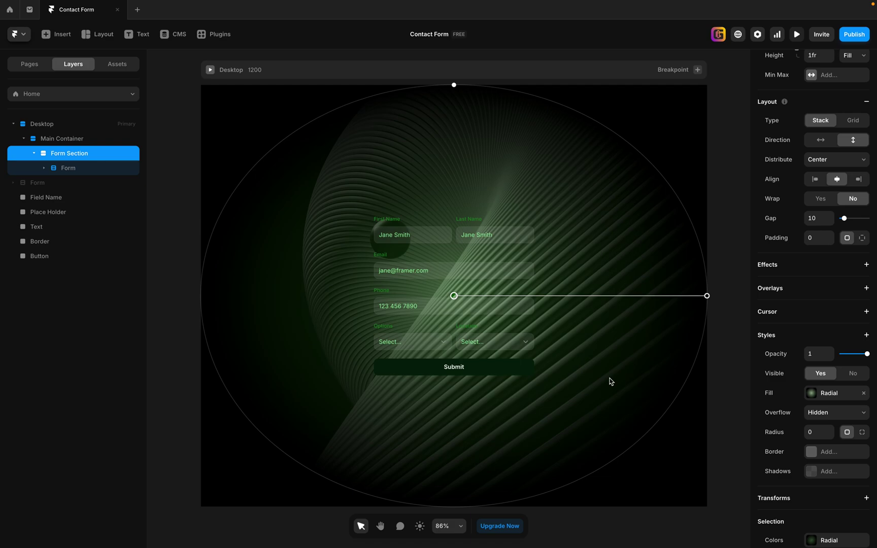
# Set the padding of the Form inside Form Section to 40 and its width to 440.
pyautogui.click(94, 173)
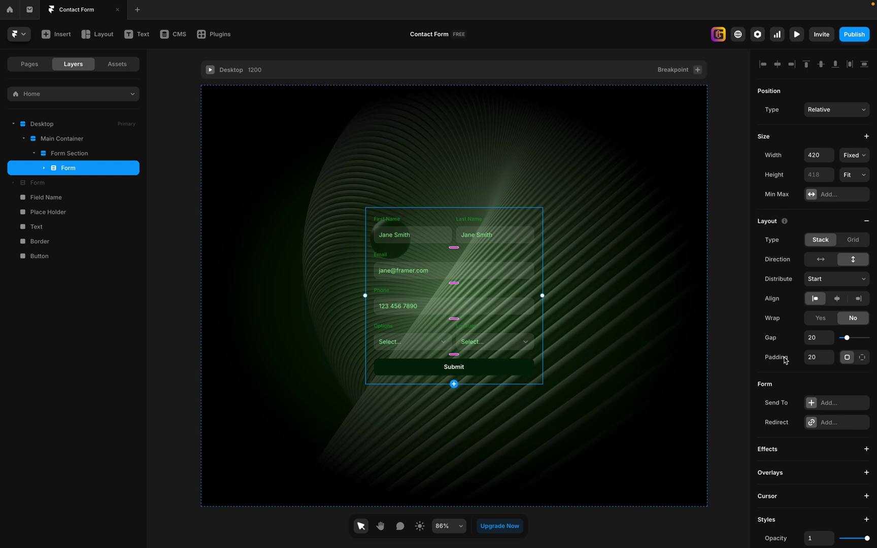
pyautogui.click(818, 358)
pyautogui.write('40')
pyautogui.press('Return')
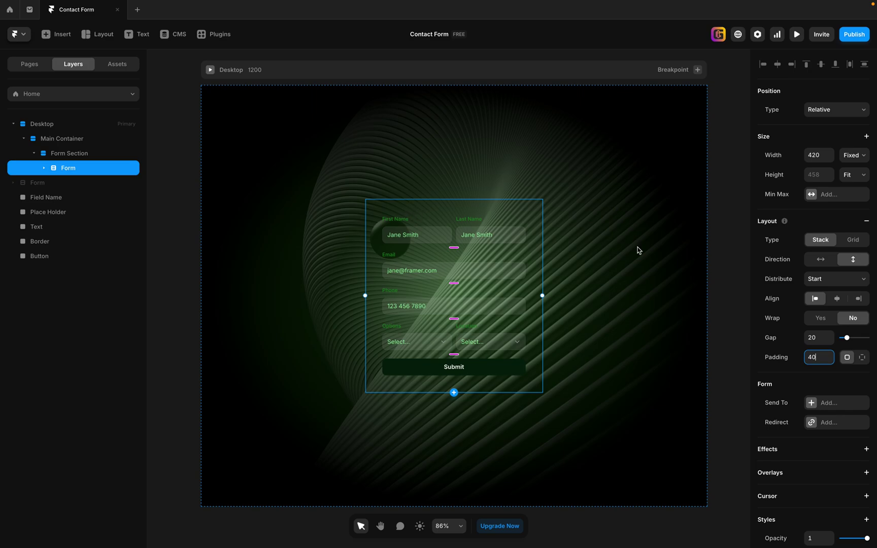
pyautogui.click(823, 153)
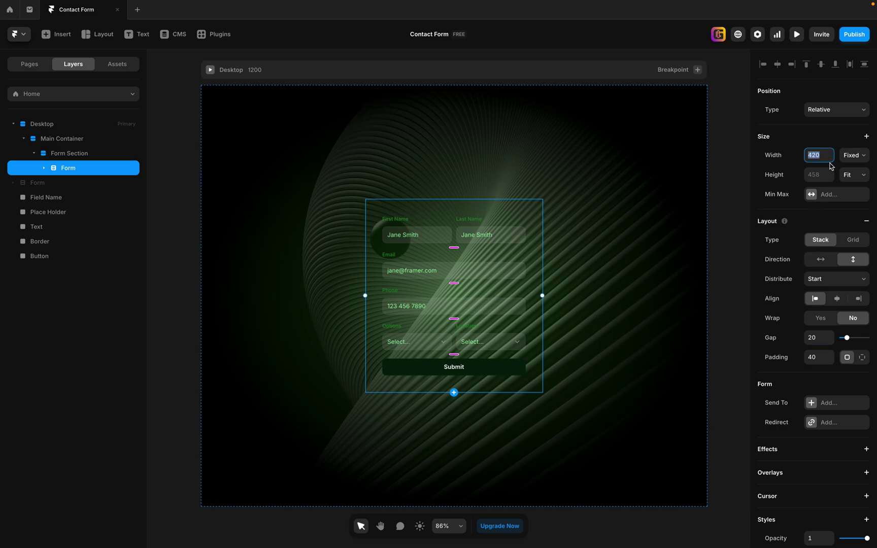
pyautogui.write('440')
pyautogui.press('Return')
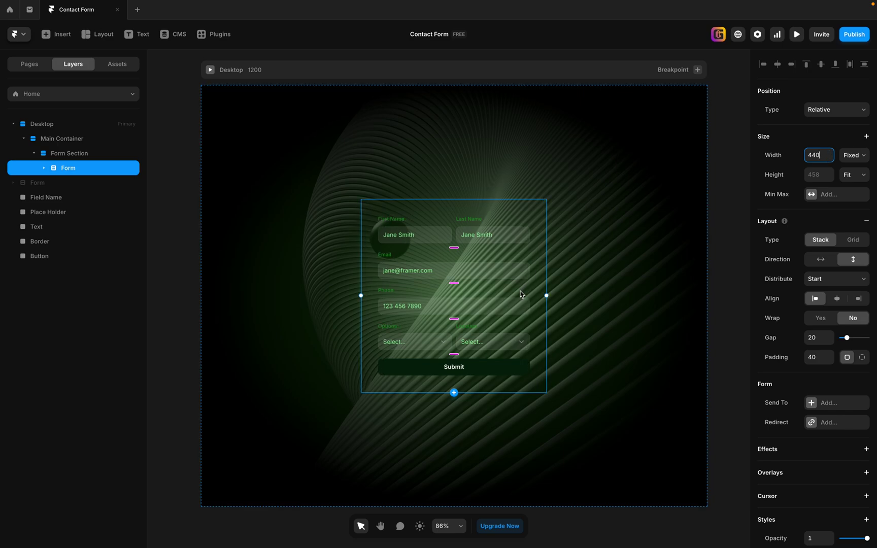
pyautogui.scroll(1, 520, 295)
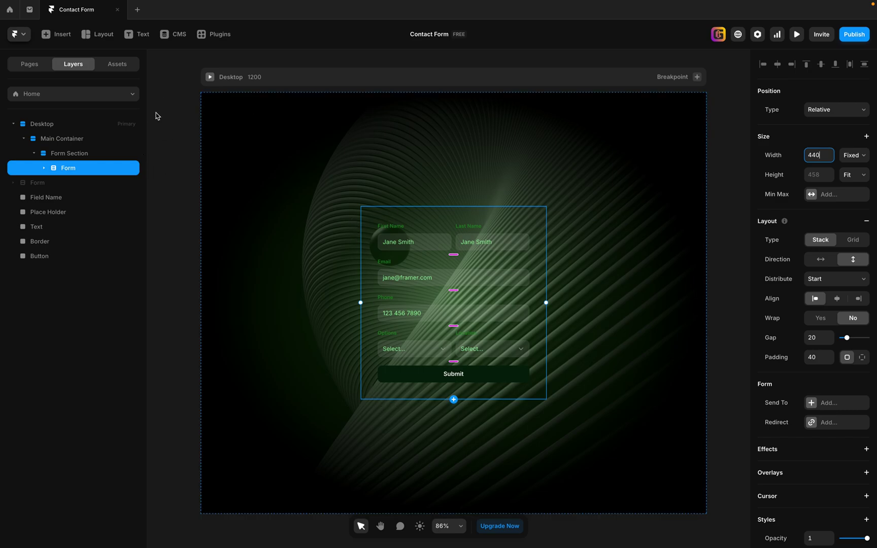
# Give the Form a solid black fill (000000) at 35% opacity.
pyautogui.scroll(-2, 835, 493)
pyautogui.scroll(-3, 833, 489)
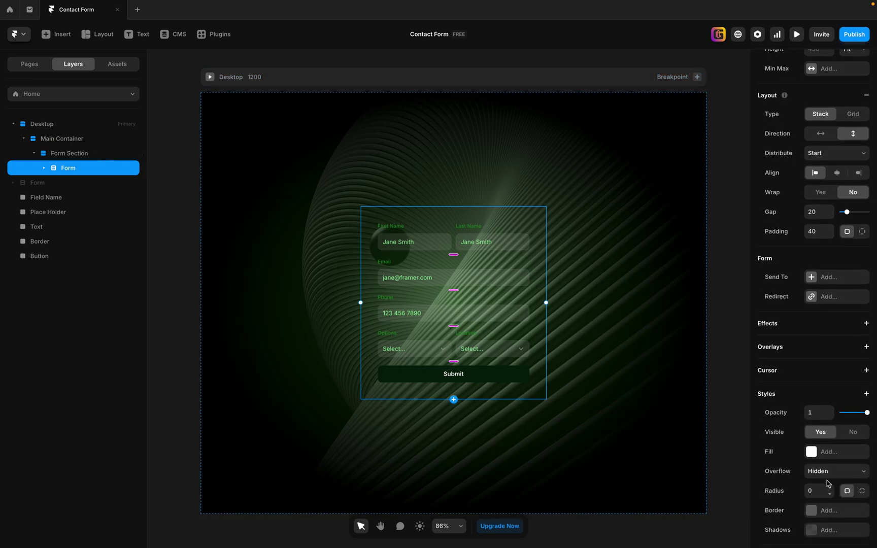
pyautogui.click(821, 451)
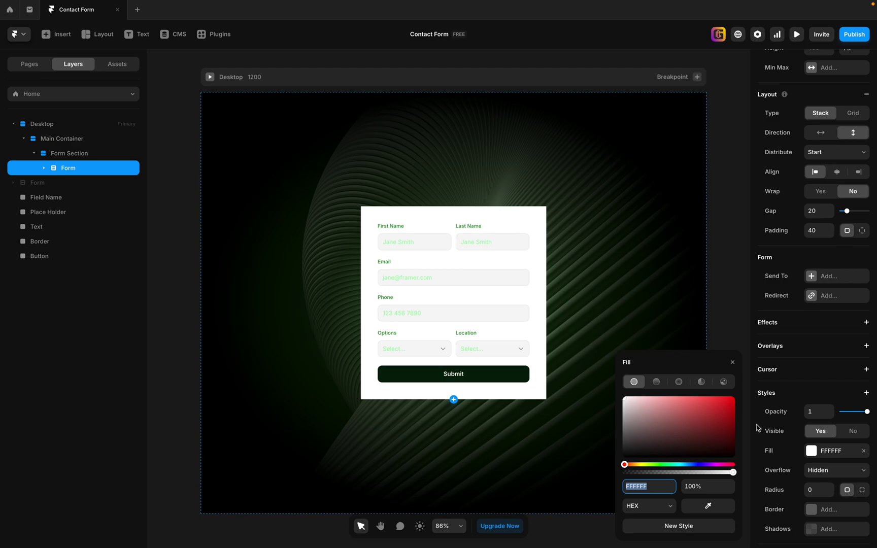
pyautogui.moveTo(659, 417); pyautogui.dragTo(604, 477)
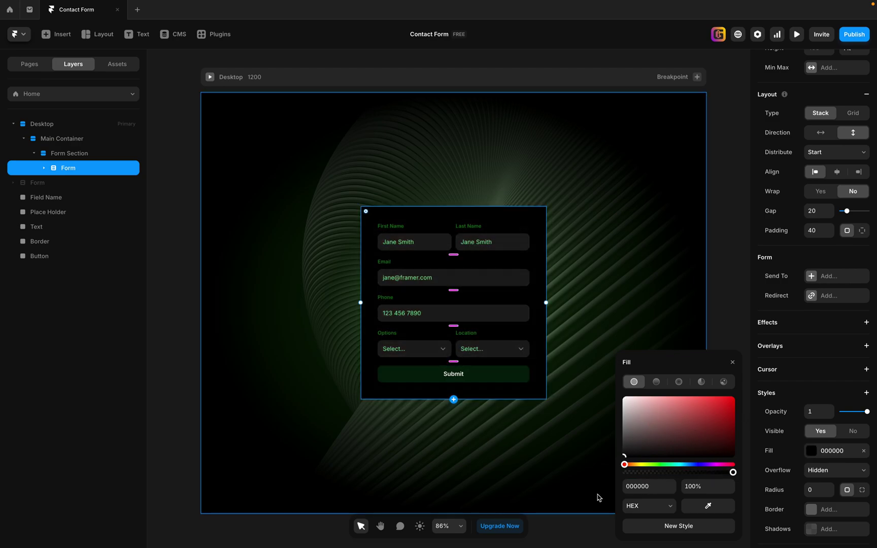
pyautogui.click(699, 486)
pyautogui.write('35')
pyautogui.press('Return')
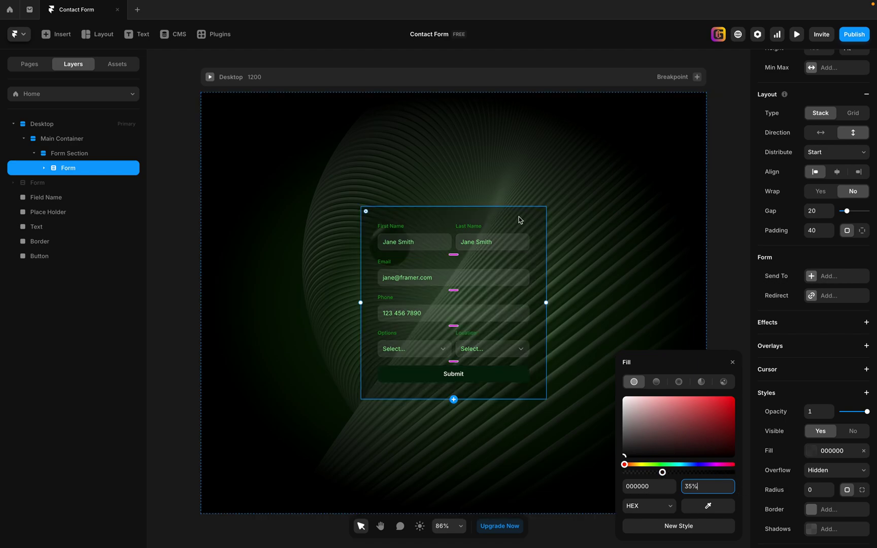
# Set the Form's corner radius to 32 and preview the rounded form over the background image.
pyautogui.scroll(-3, 792, 457)
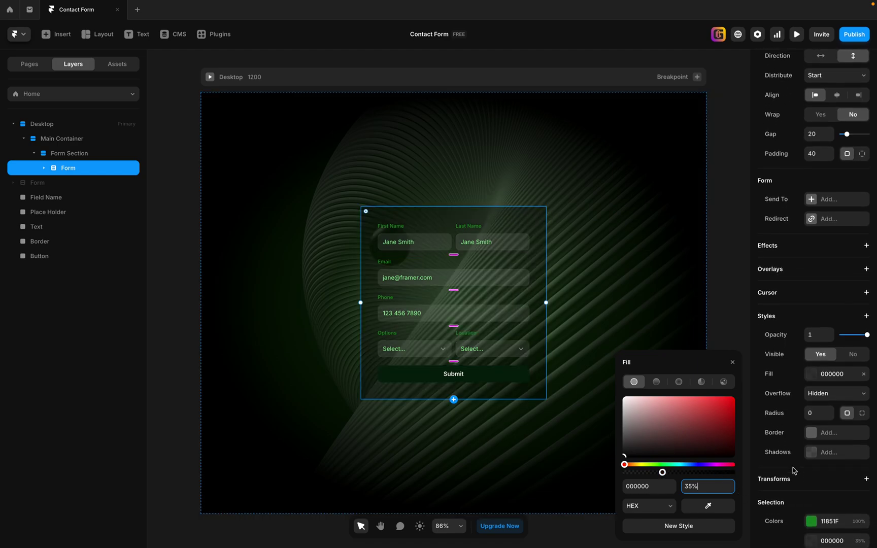
pyautogui.click(821, 403)
pyautogui.write('32')
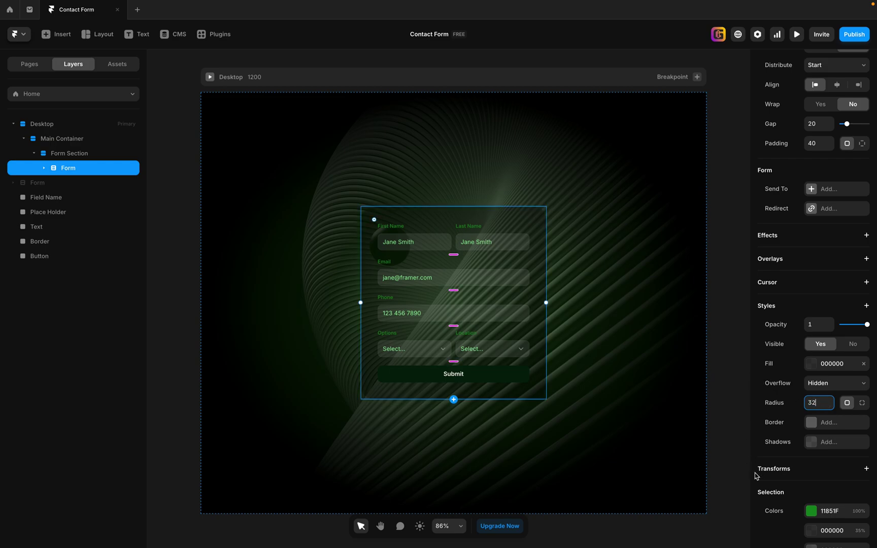
pyautogui.click(798, 34)
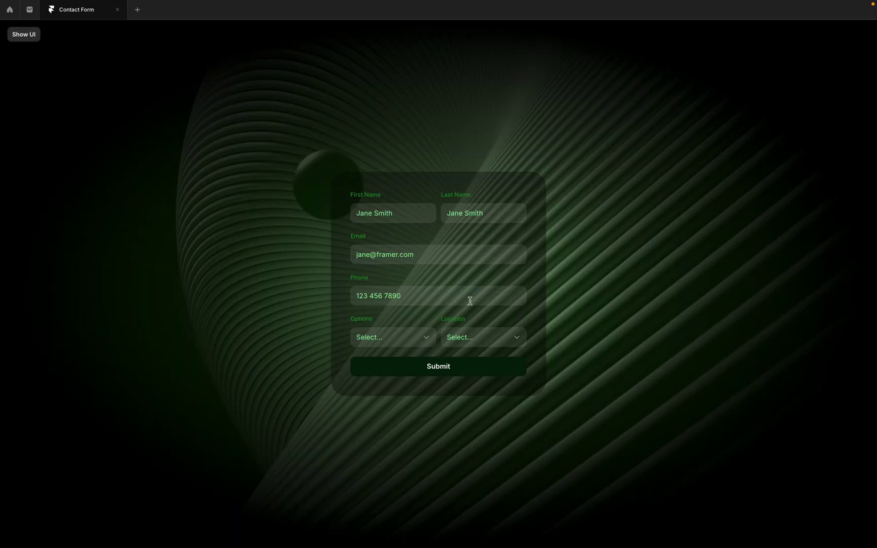
pyautogui.press('super+backslash')
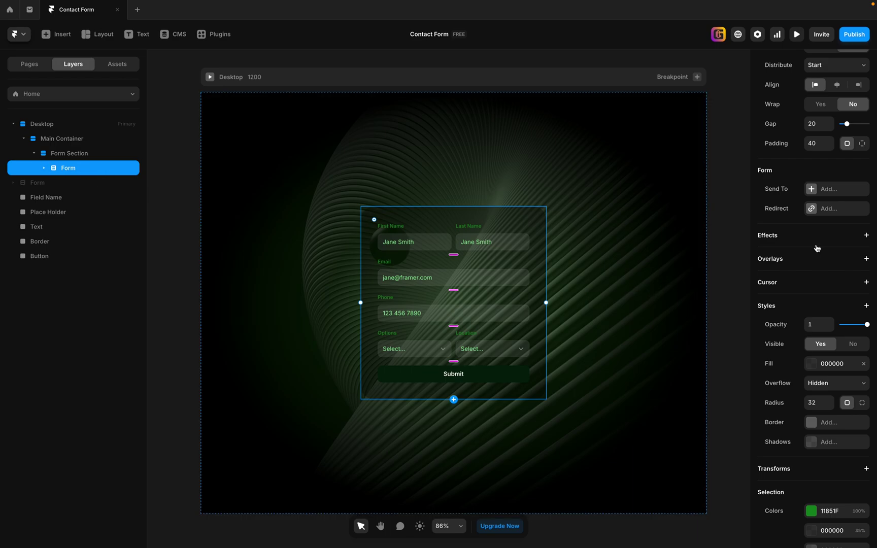
# Add a BG Blur filter to the Form, try a stronger blur of 23, and settle on 10.
pyautogui.click(785, 305)
pyautogui.moveTo(753, 366)
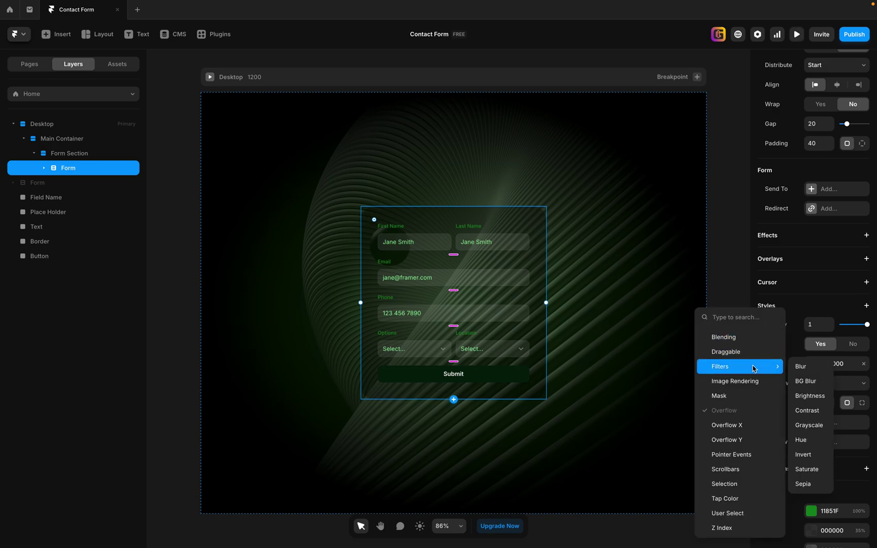
pyautogui.click(813, 386)
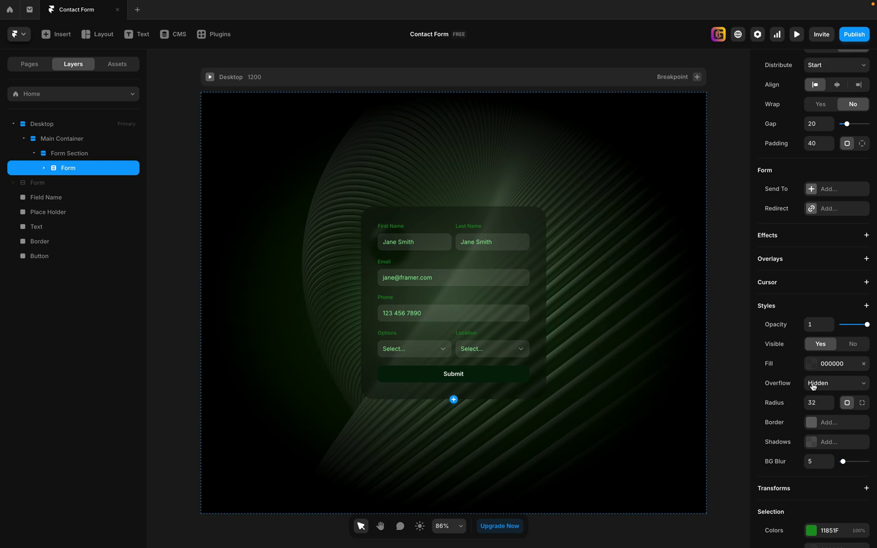
pyautogui.click(812, 463)
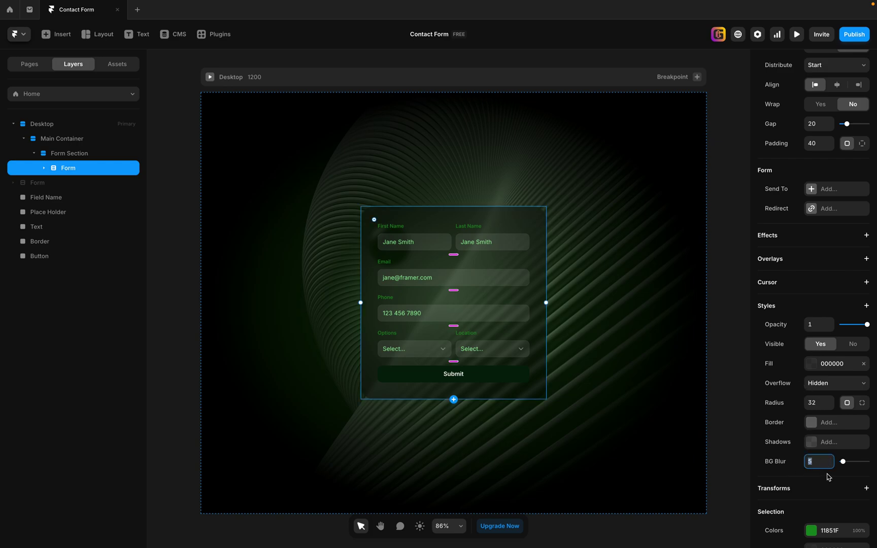
pyautogui.write('10')
pyautogui.press('Return')
pyautogui.moveTo(845, 462); pyautogui.dragTo(848, 466)
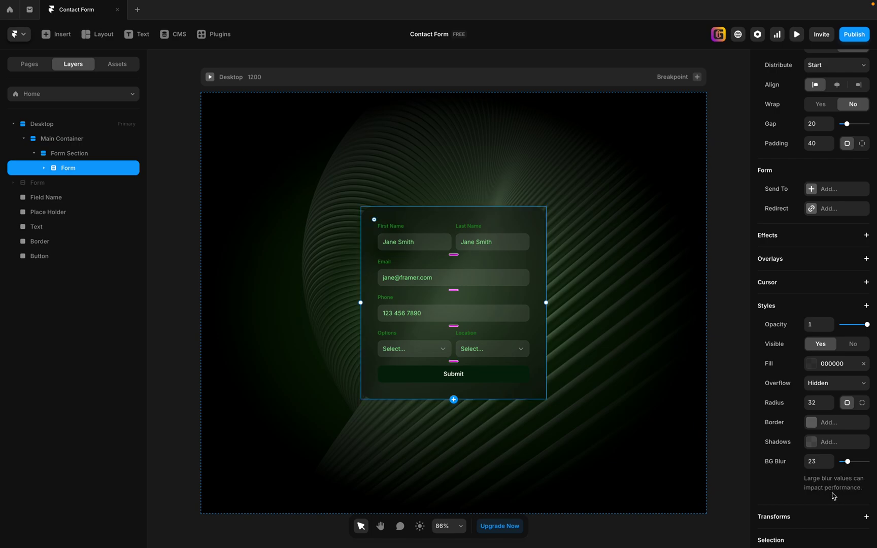
pyautogui.click(821, 463)
pyautogui.write('10')
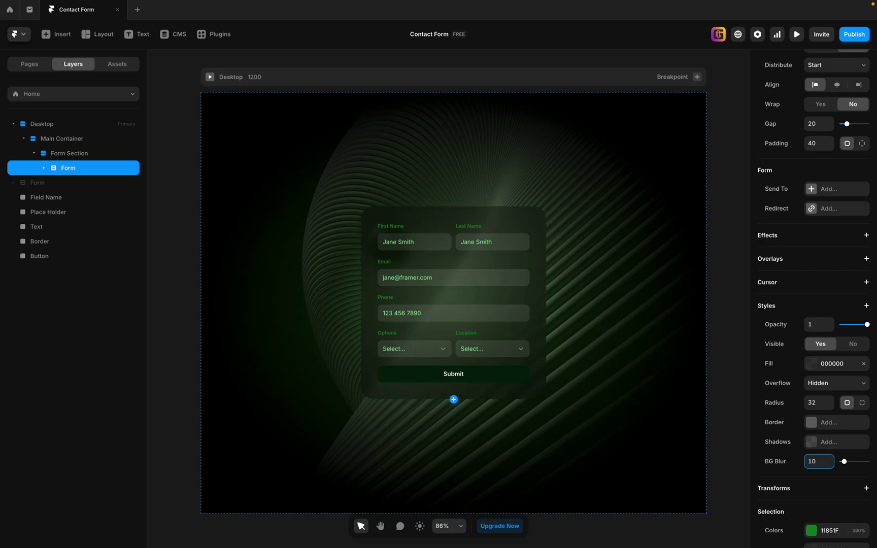
# Preview the page to check the blurred form background, and return to the canvas.
pyautogui.click(716, 352)
pyautogui.click(797, 34)
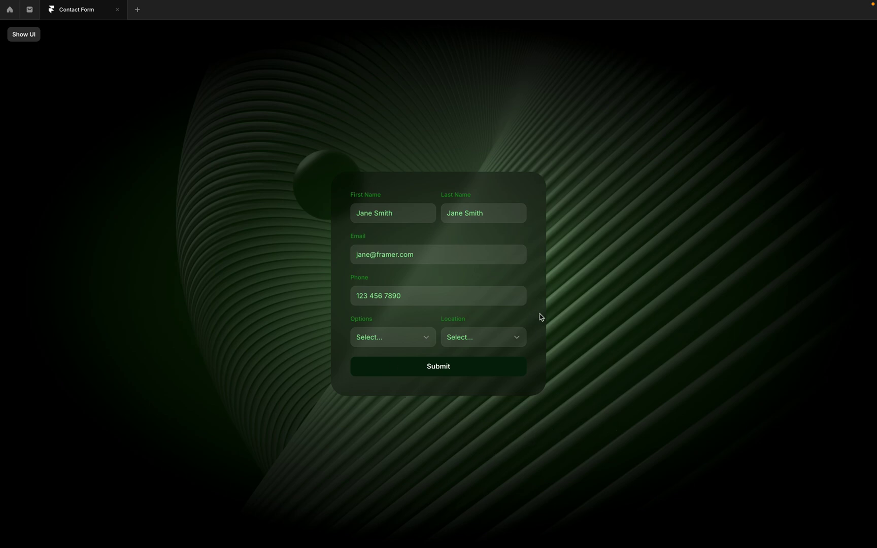
pyautogui.press('super+backslash')
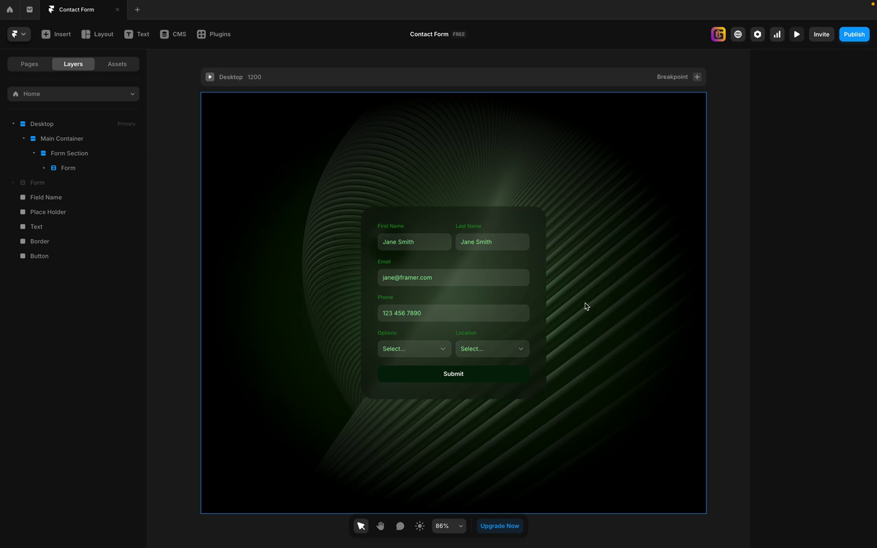
# Raise the opacity of the Form's black fill to 50%.
pyautogui.click(531, 261)
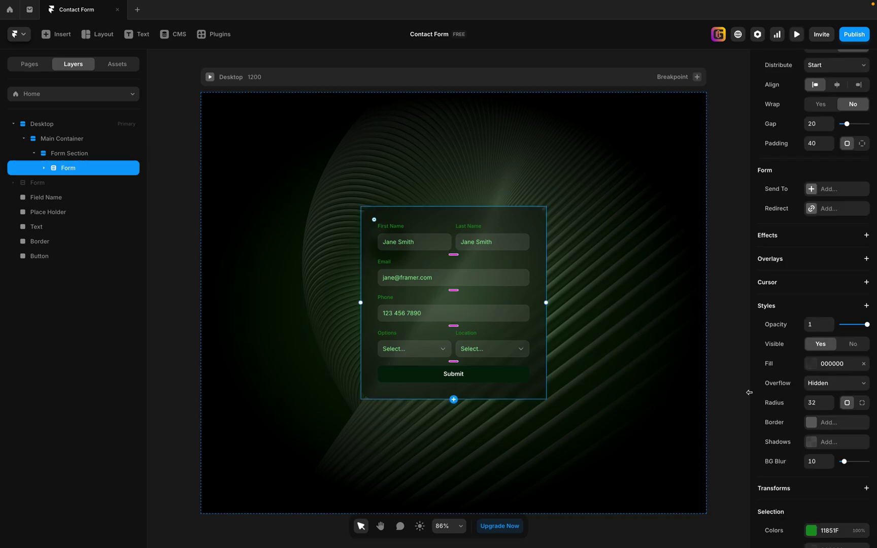
pyautogui.click(808, 364)
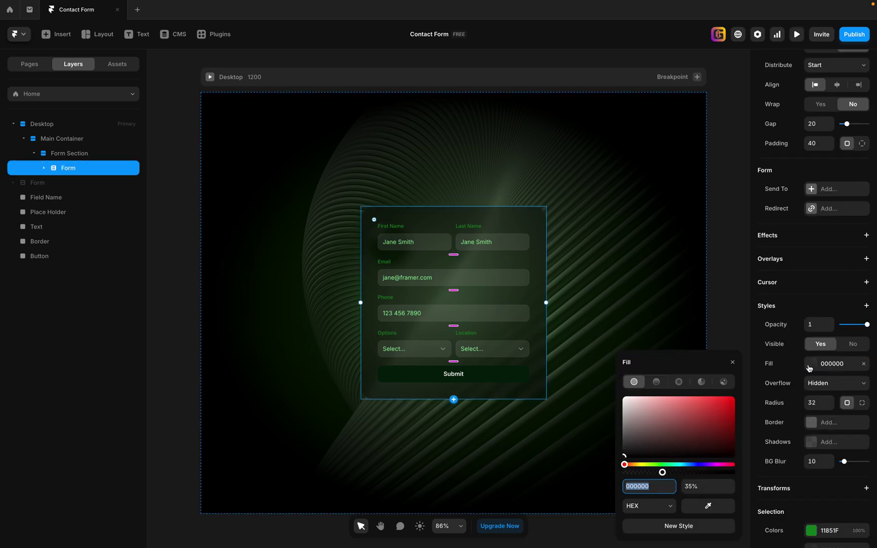
pyautogui.click(699, 486)
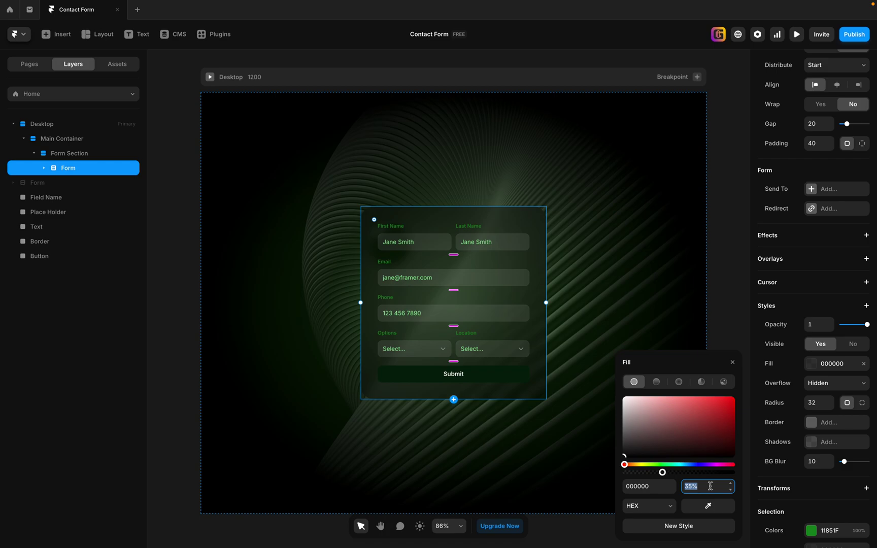
pyautogui.write('50%')
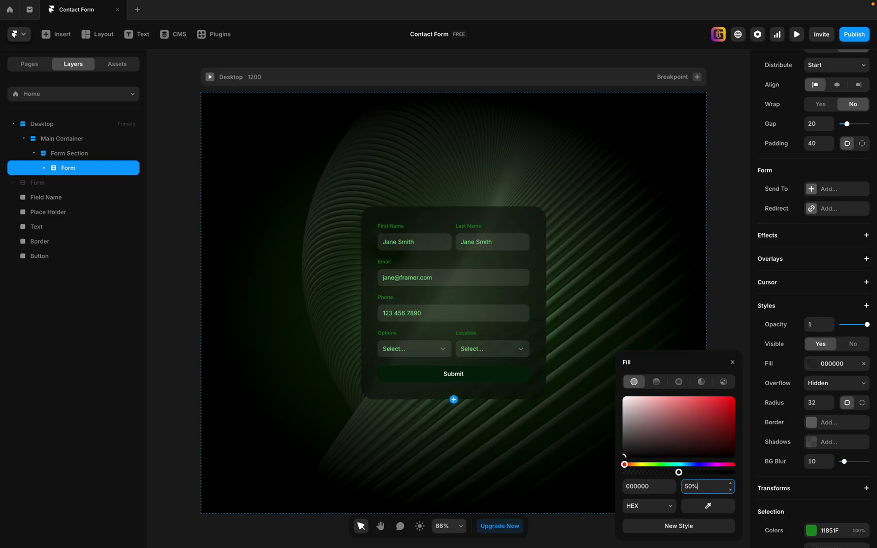
# Preview the page, test sample text in the First Name and Last Name fields, clear both and leave the preview.
pyautogui.click(796, 34)
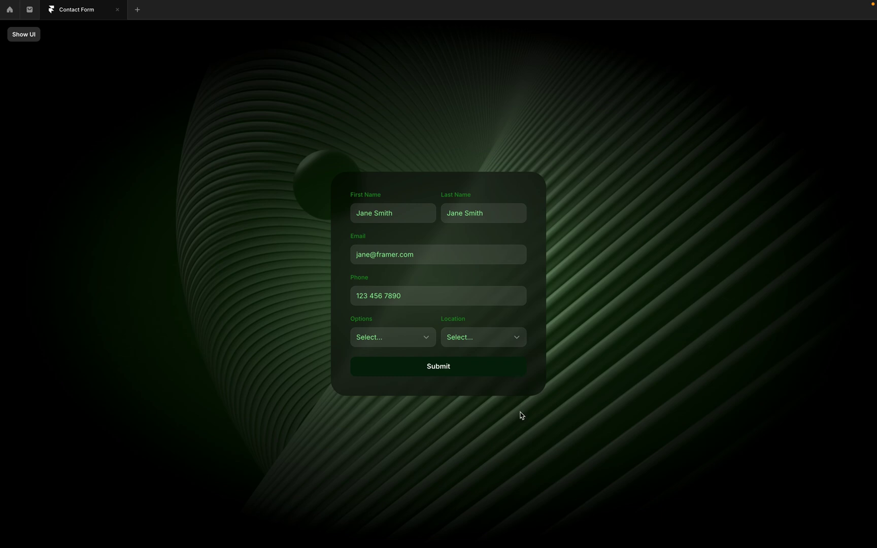
pyautogui.click(394, 214)
pyautogui.write('Jane')
pyautogui.press('Tab')
pyautogui.write('S')
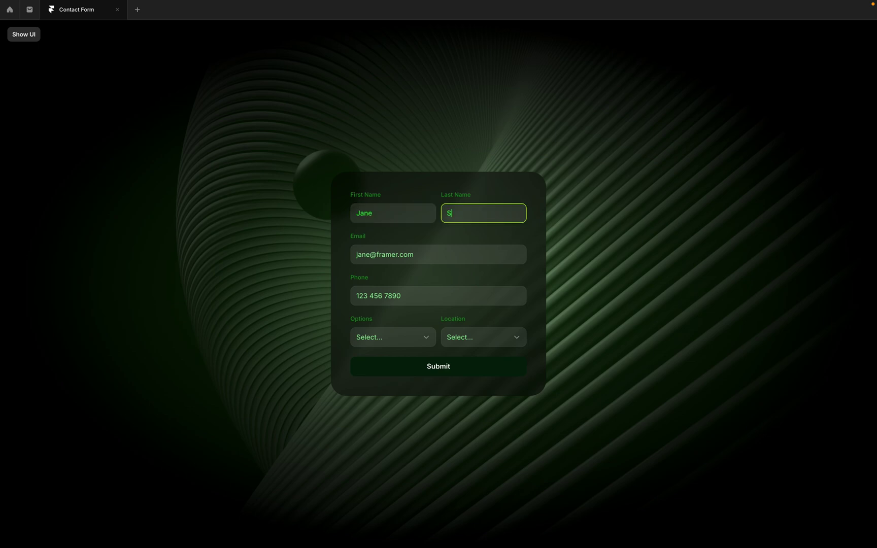
pyautogui.write('mith')
pyautogui.press('BackSpace')
pyautogui.press('BackSpace')
pyautogui.press('BackSpace')
pyautogui.press('BackSpace')
pyautogui.press('BackSpace')
pyautogui.click(398, 214)
pyautogui.press('BackSpace')
pyautogui.press('BackSpace')
pyautogui.press('BackSpace')
pyautogui.press('BackSpace')
pyautogui.press('BackSpace')
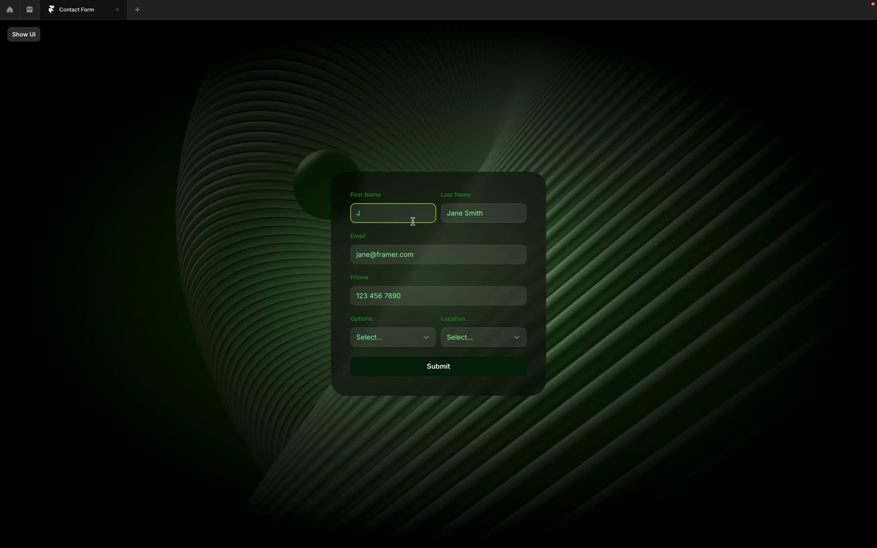
pyautogui.click(393, 239)
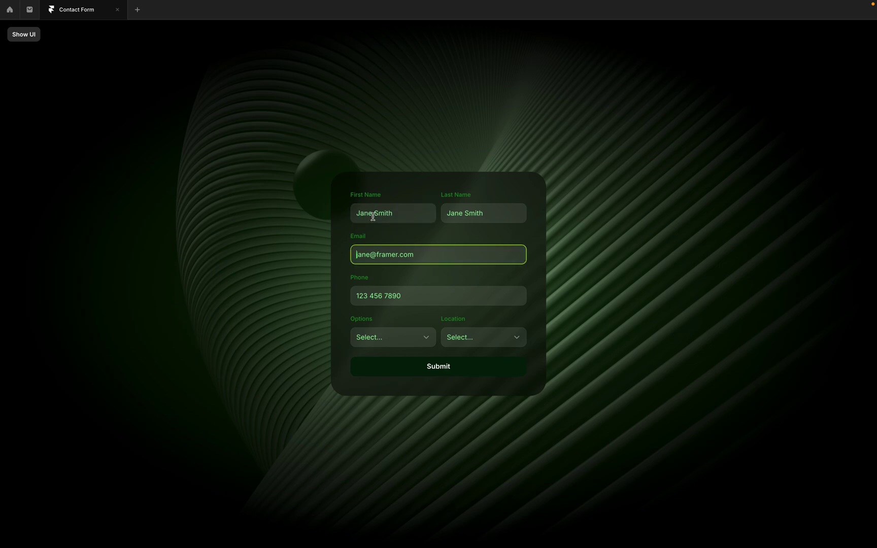
pyautogui.press('super+backslash')
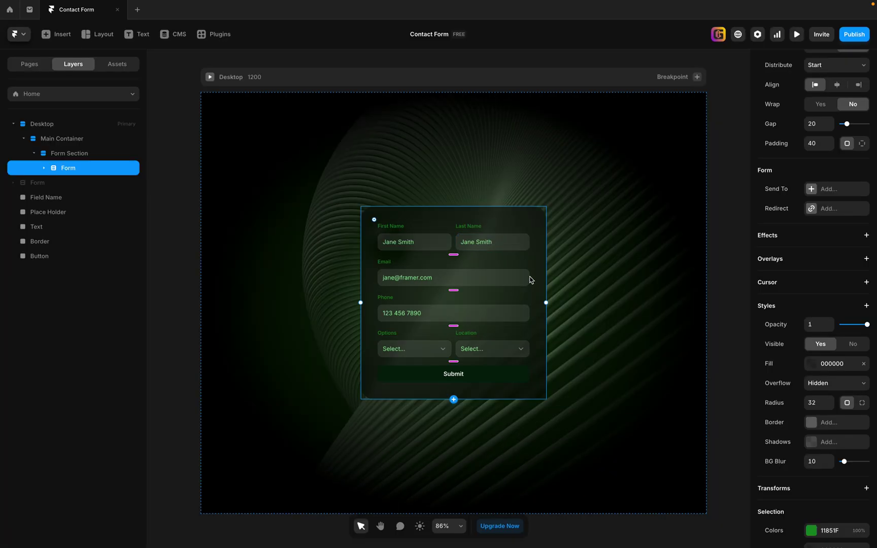
# Shorten the placeholder of the First Name input to only the sample first name.
pyautogui.click(423, 248)
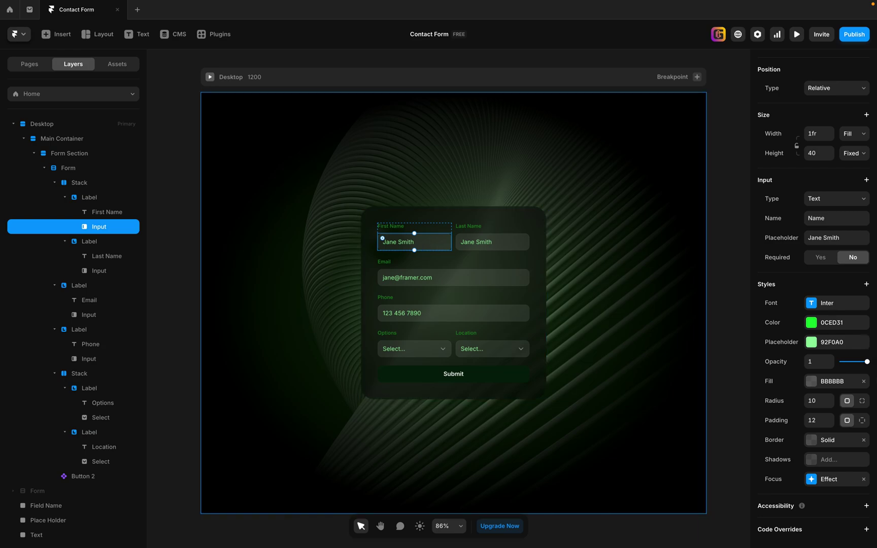
pyautogui.click(840, 238)
pyautogui.click(846, 239)
pyautogui.press('BackSpace')
pyautogui.press('BackSpace')
pyautogui.press('BackSpace')
pyautogui.press('BackSpace')
pyautogui.press('BackSpace')
pyautogui.press('BackSpace')
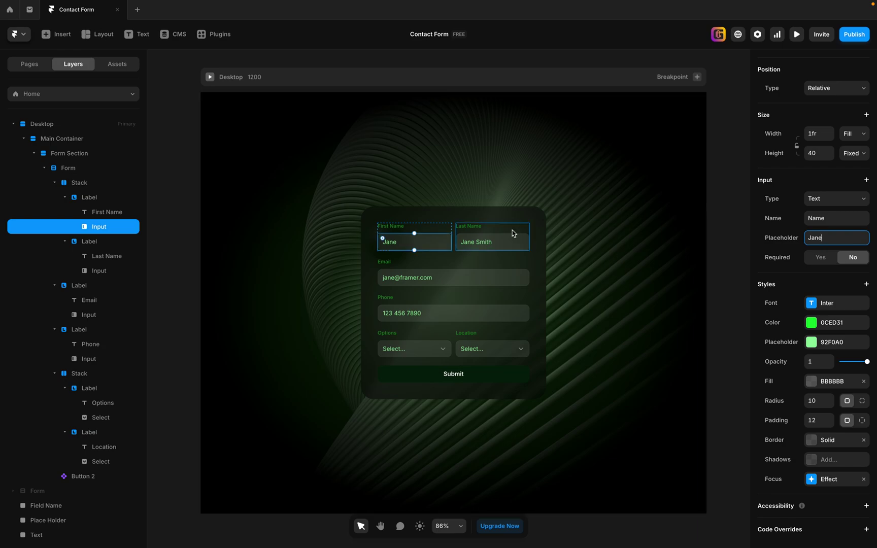
# Shorten the placeholder of the Last Name input to only the sample surname.
pyautogui.click(500, 242)
pyautogui.click(825, 260)
pyautogui.moveTo(825, 260); pyautogui.dragTo(804, 262)
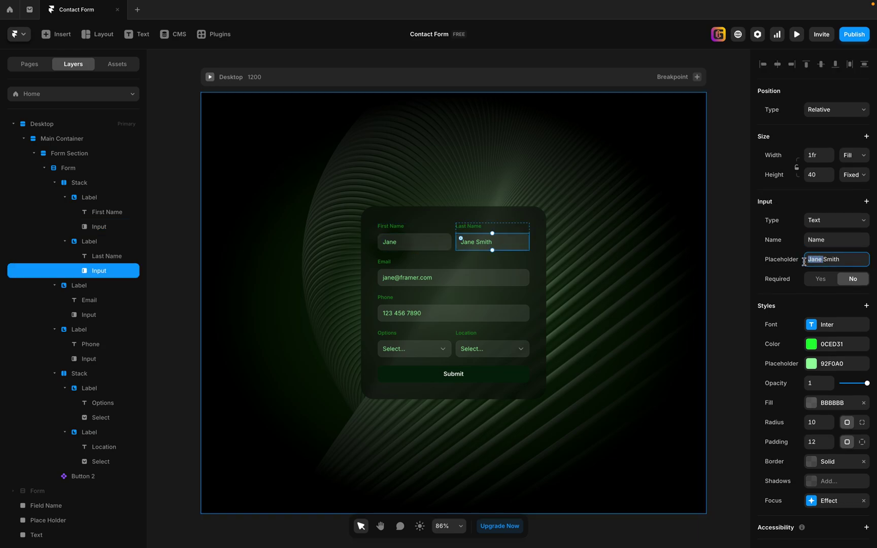
pyautogui.press('BackSpace')
pyautogui.click(633, 307)
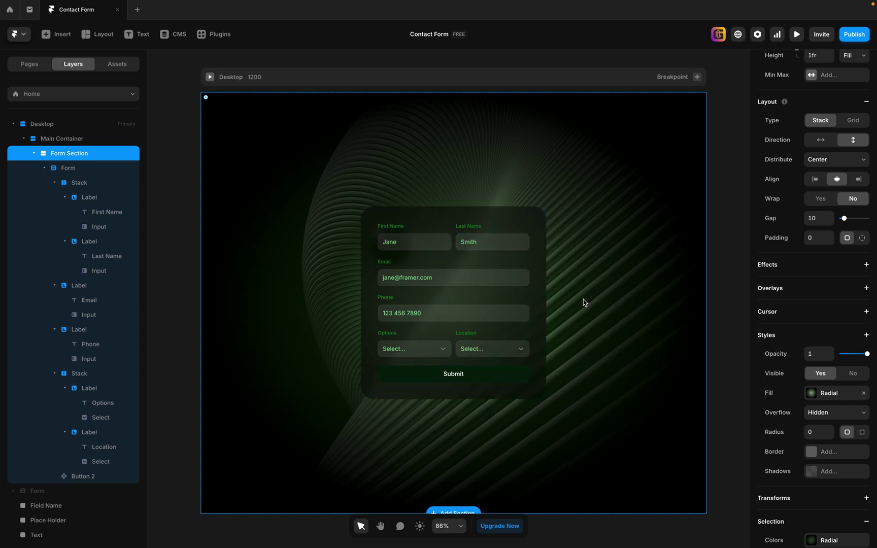
# Examine the layout, style and colour settings of Form Section, the Form and the First Name input.
pyautogui.scroll(5, 561, 291)
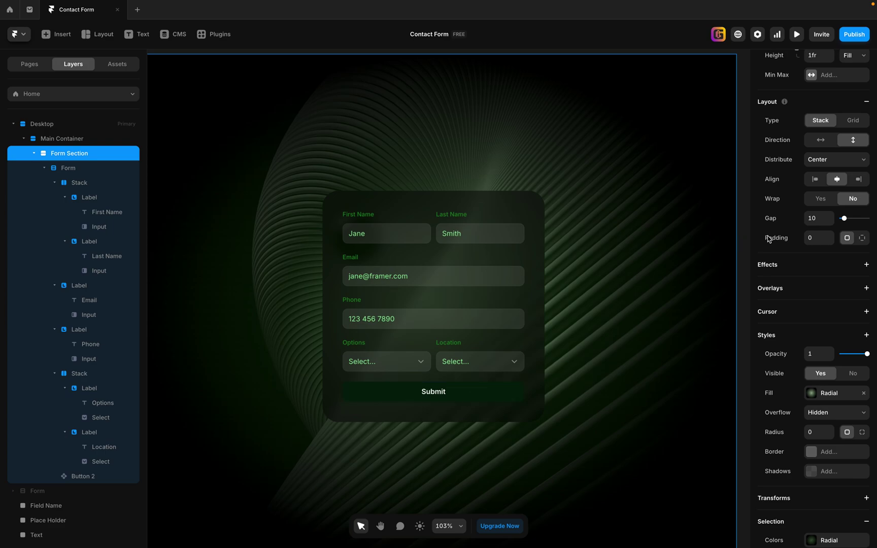
pyautogui.scroll(2, 801, 251)
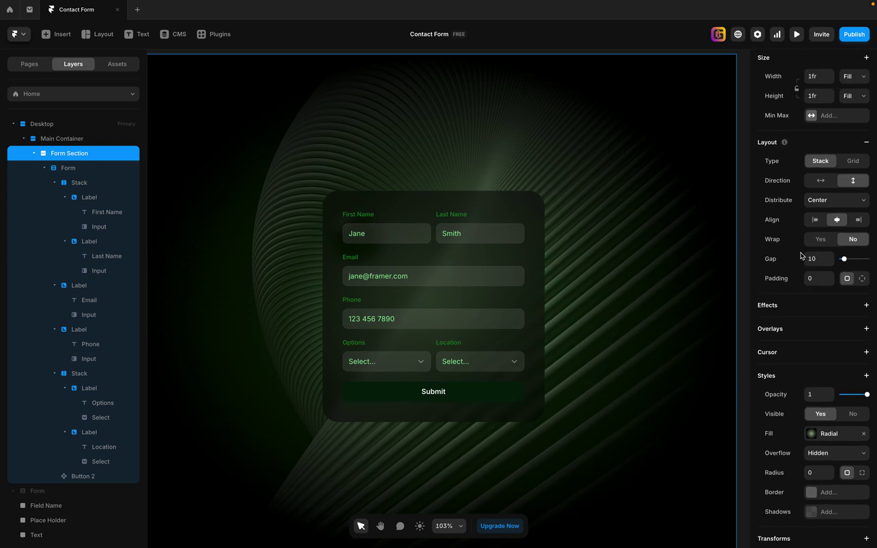
pyautogui.click(346, 195)
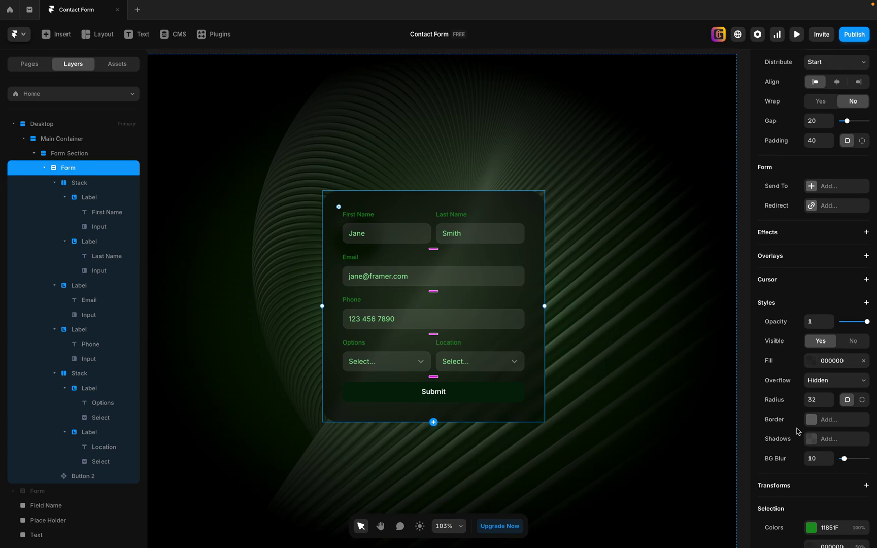
pyautogui.scroll(-3, 798, 432)
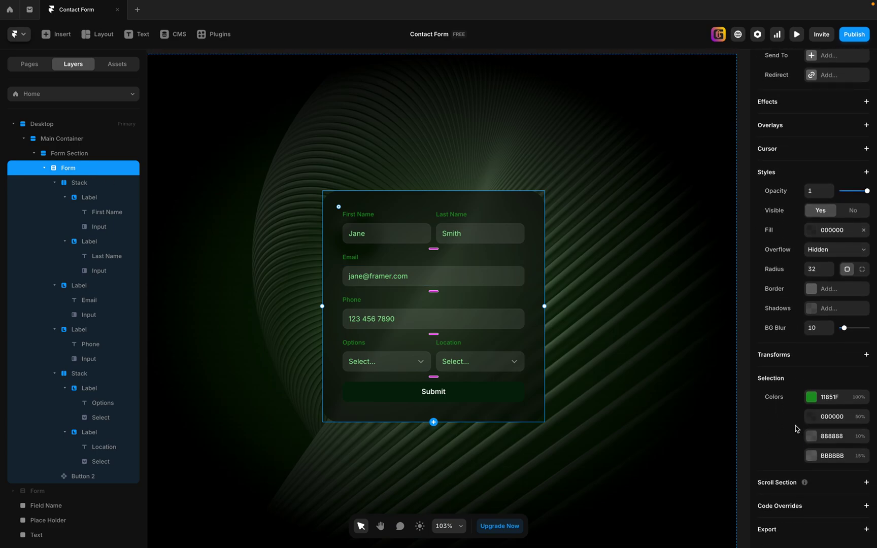
pyautogui.scroll(2, 795, 429)
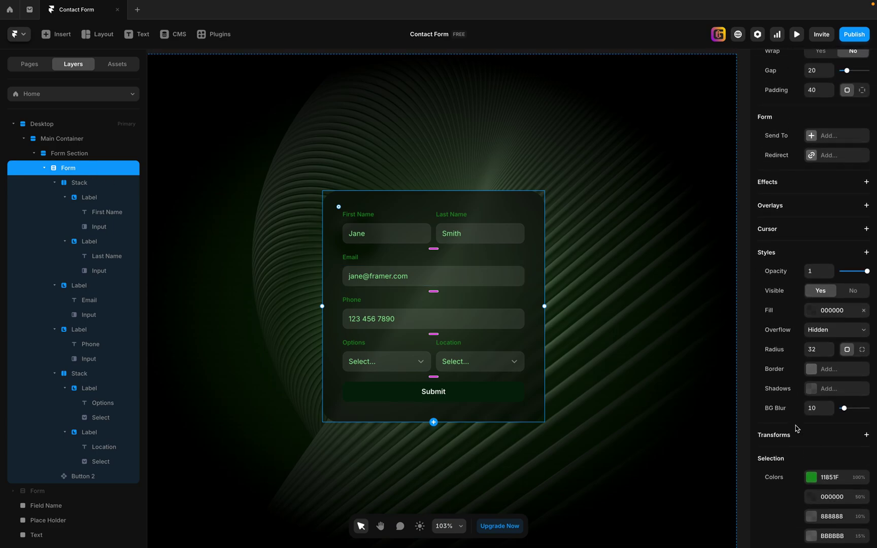
pyautogui.scroll(3, 796, 429)
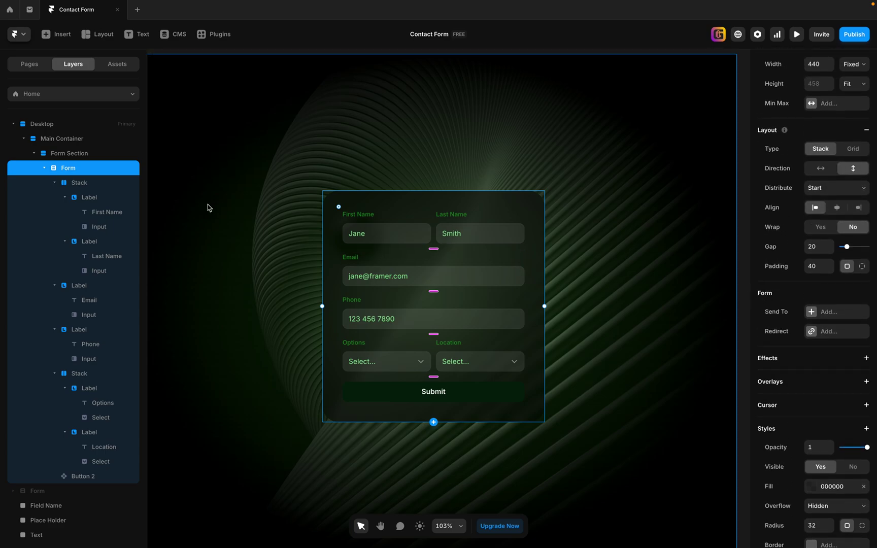
pyautogui.click(393, 236)
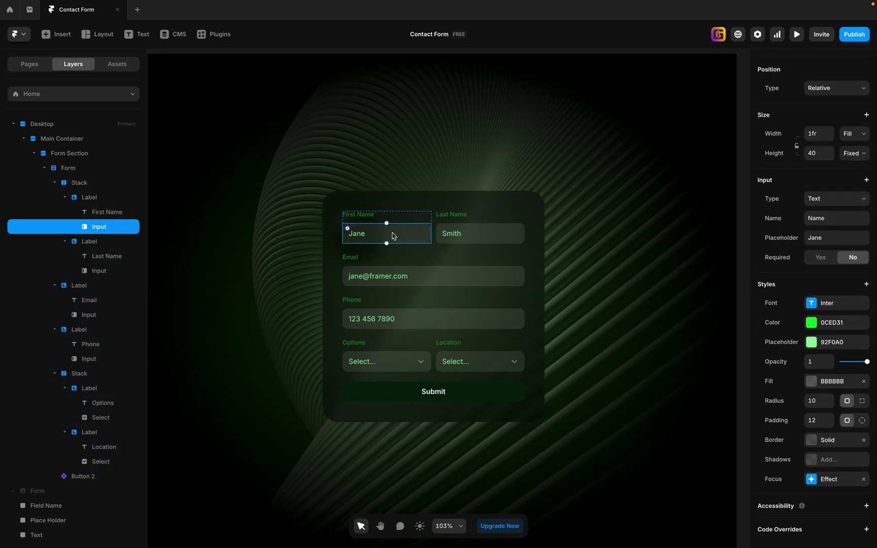
# Make the Form send its submissions by Email and review the recipient, sender name and message settings.
pyautogui.click(351, 203)
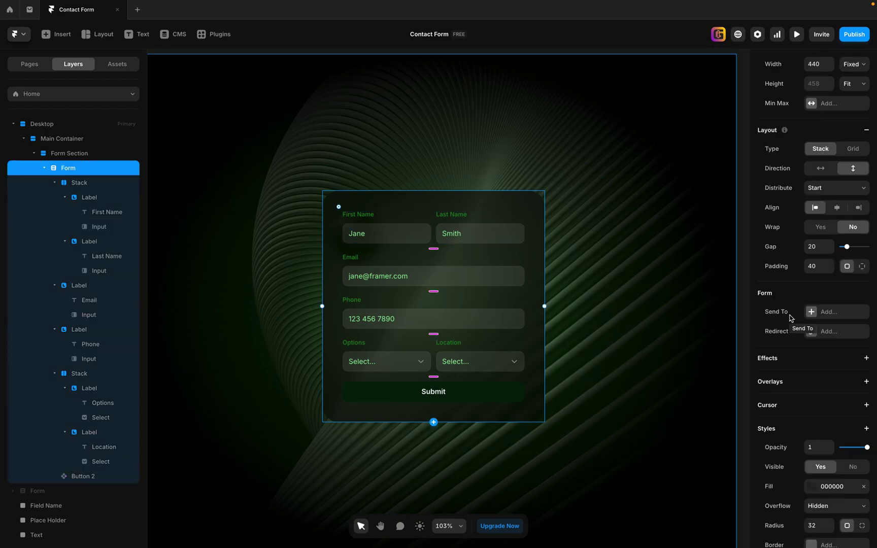
pyautogui.click(812, 312)
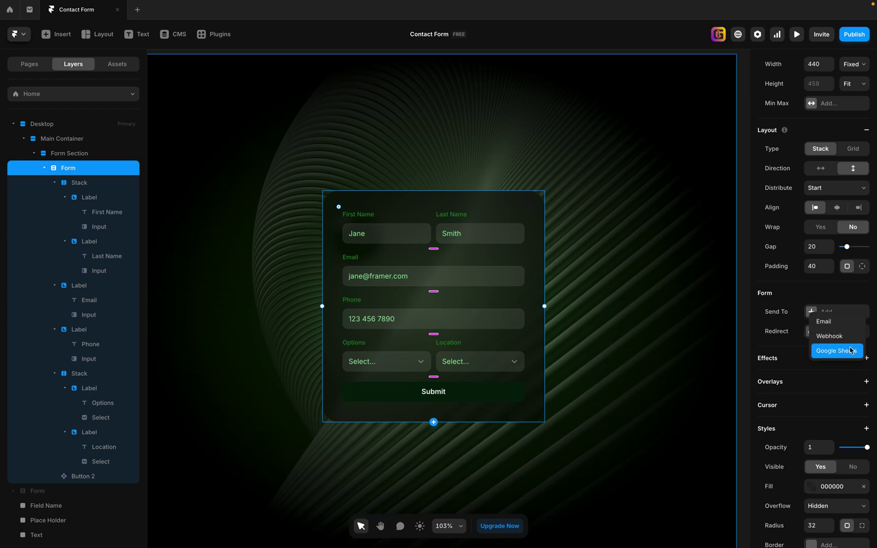
pyautogui.click(838, 322)
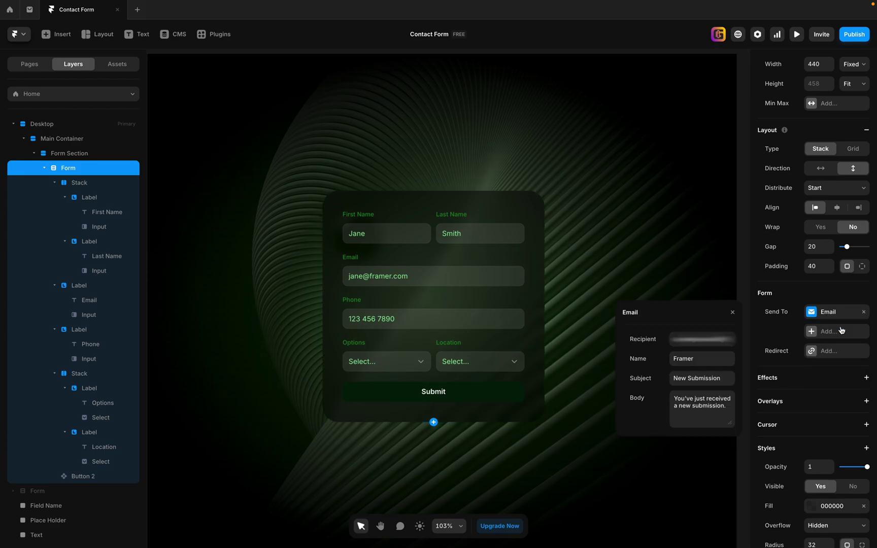
pyautogui.click(674, 339)
pyautogui.moveTo(674, 339); pyautogui.dragTo(737, 343)
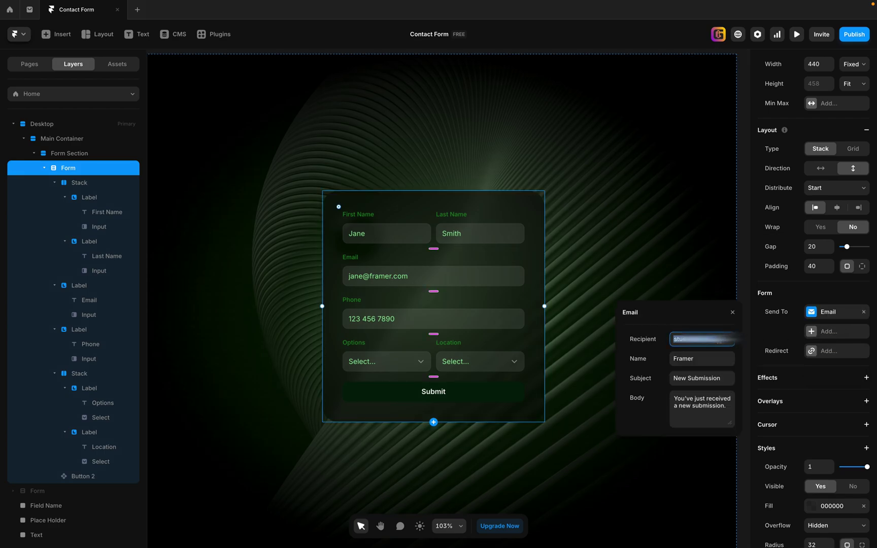
pyautogui.click(713, 359)
pyautogui.click(713, 359)
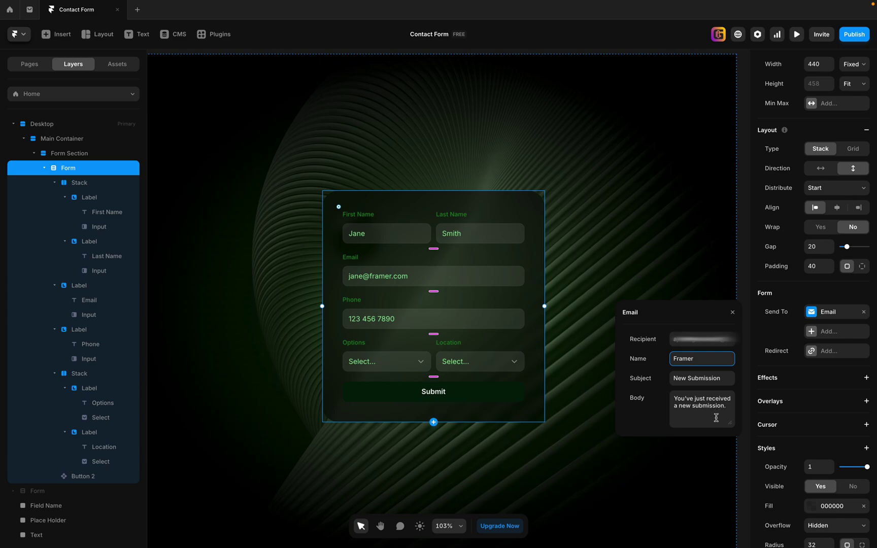
pyautogui.click(749, 277)
# Preview the page and fill the form with a test first name, last name, email address and phone number.
pyautogui.click(797, 34)
pyautogui.click(395, 212)
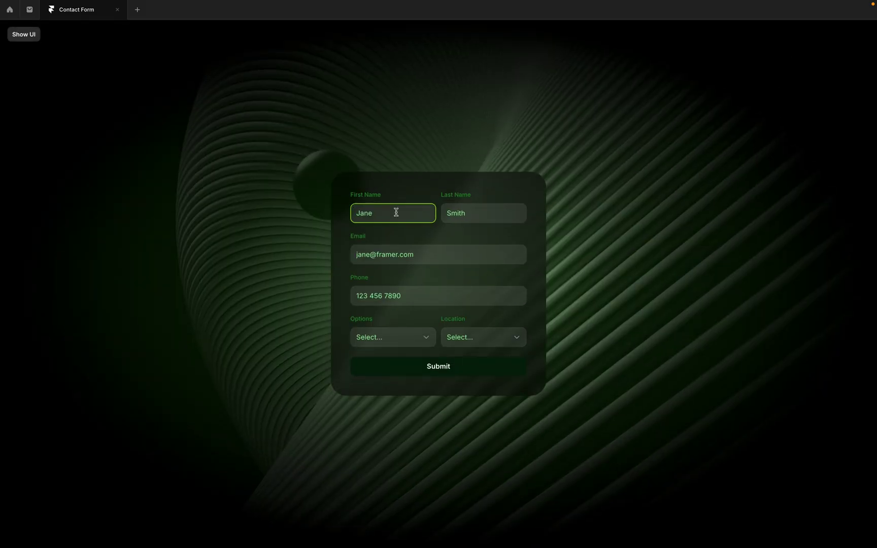
pyautogui.write('Jane')
pyautogui.press('Tab')
pyautogui.write('Sm')
pyautogui.press('Tab')
pyautogui.write('this')
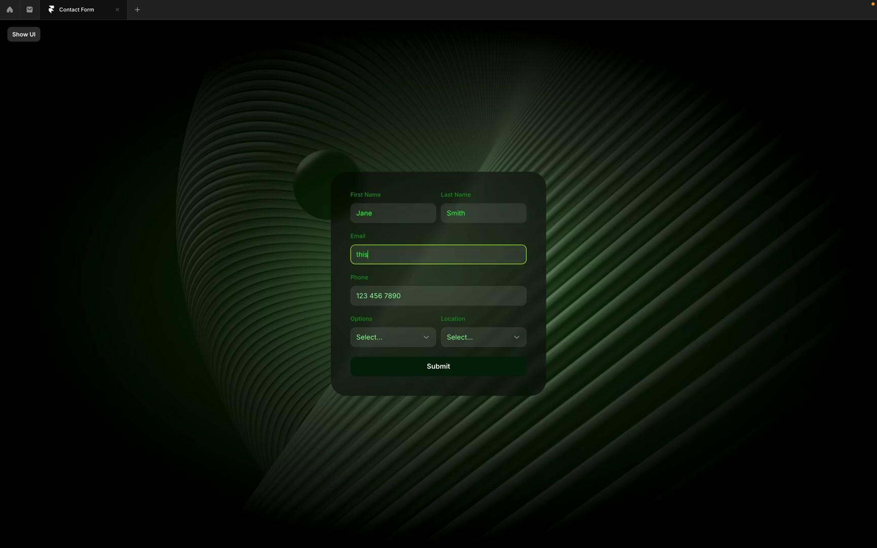
pyautogui.write('@that.com')
pyautogui.press('Tab')
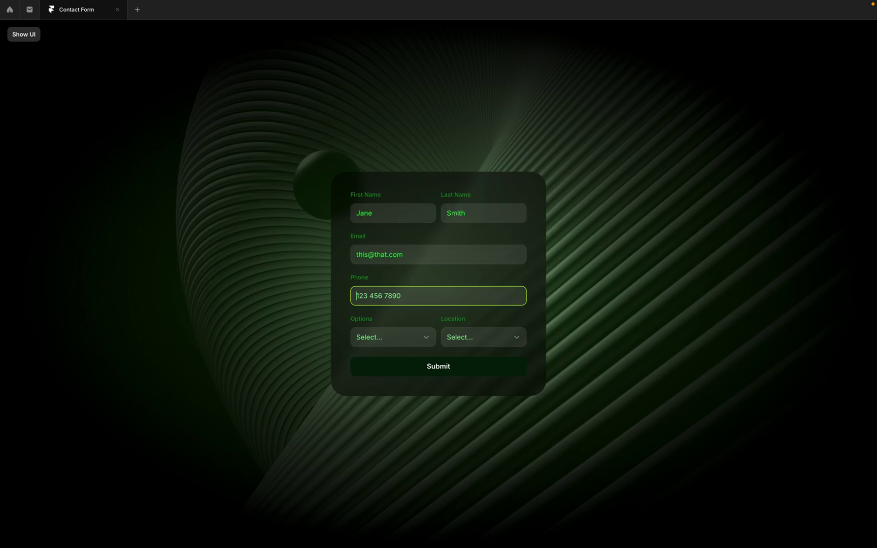
pyautogui.write('1234567890')
# Choose Option A and the location Amsterdam in the previewed form and try to submit it.
pyautogui.click(418, 341)
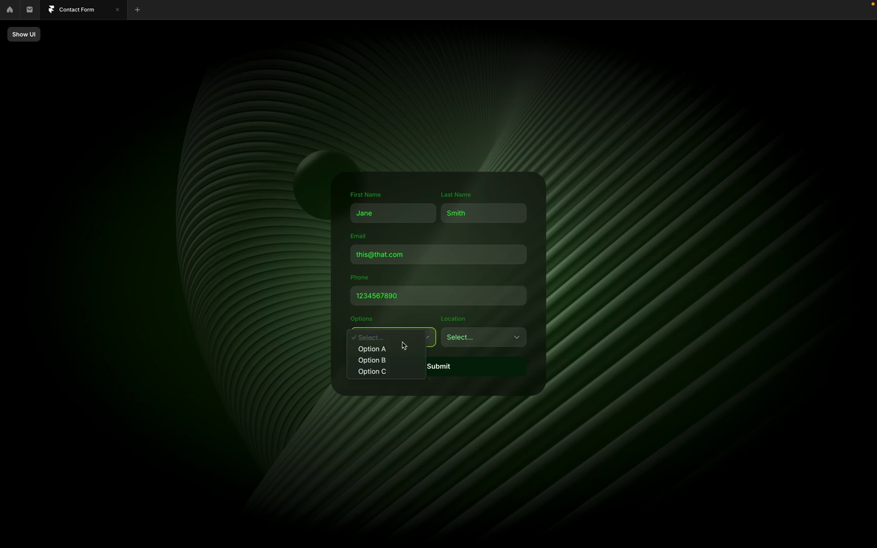
pyautogui.click(397, 350)
pyautogui.click(489, 336)
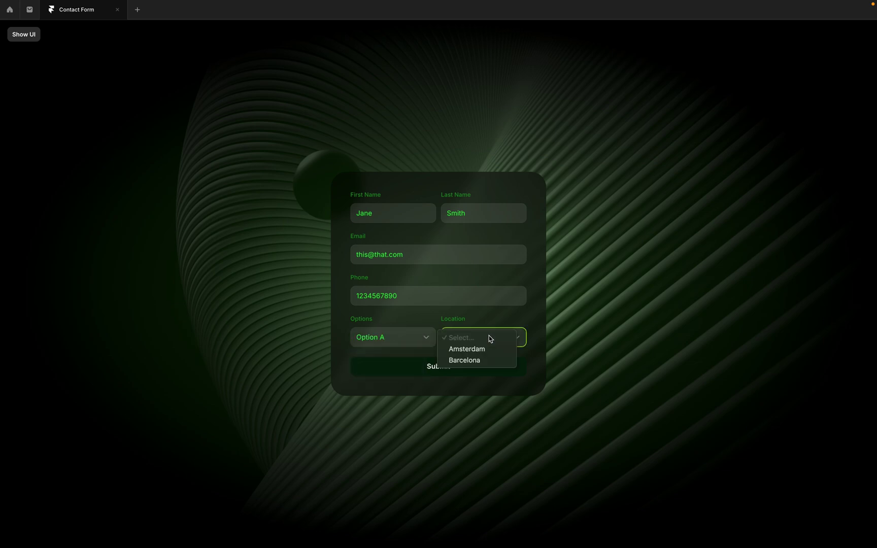
pyautogui.click(491, 352)
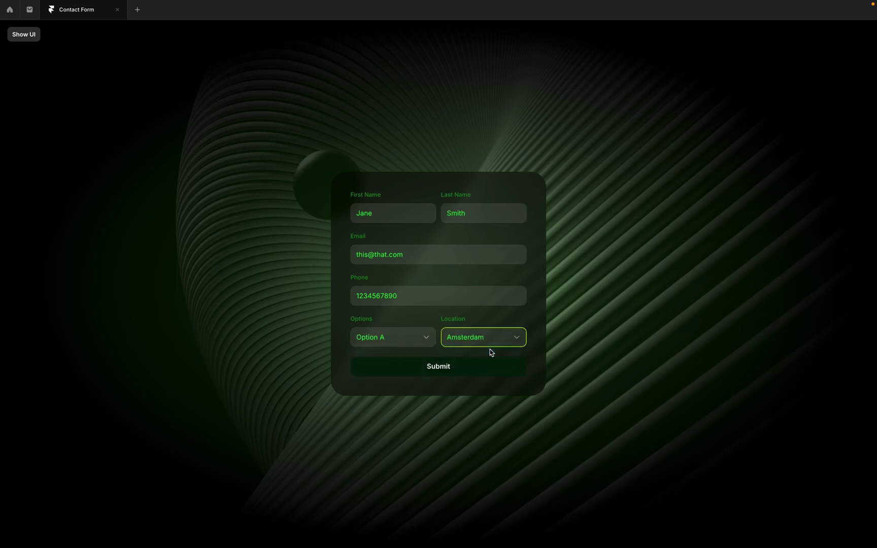
pyautogui.click(447, 369)
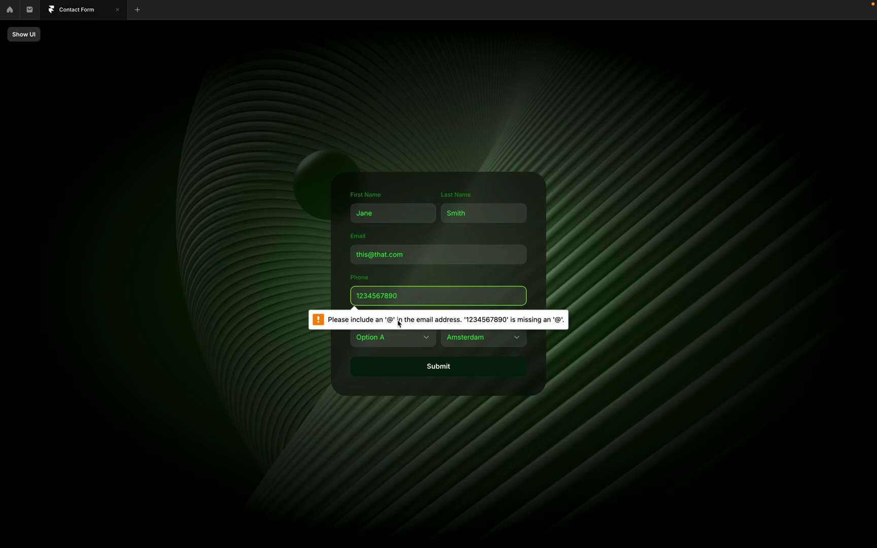
pyautogui.click(615, 277)
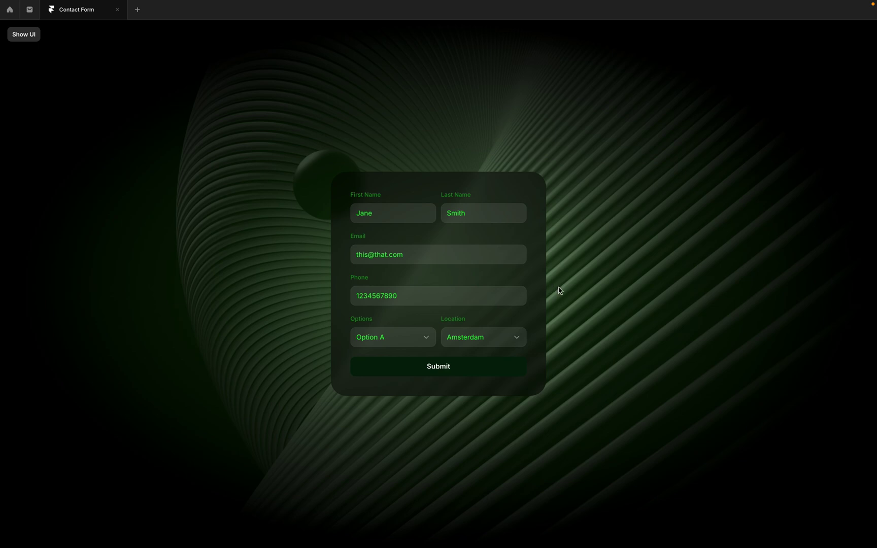
# Leave the preview and set the type of the Phone input to Phone Number.
pyautogui.press('Escape')
pyautogui.click(408, 321)
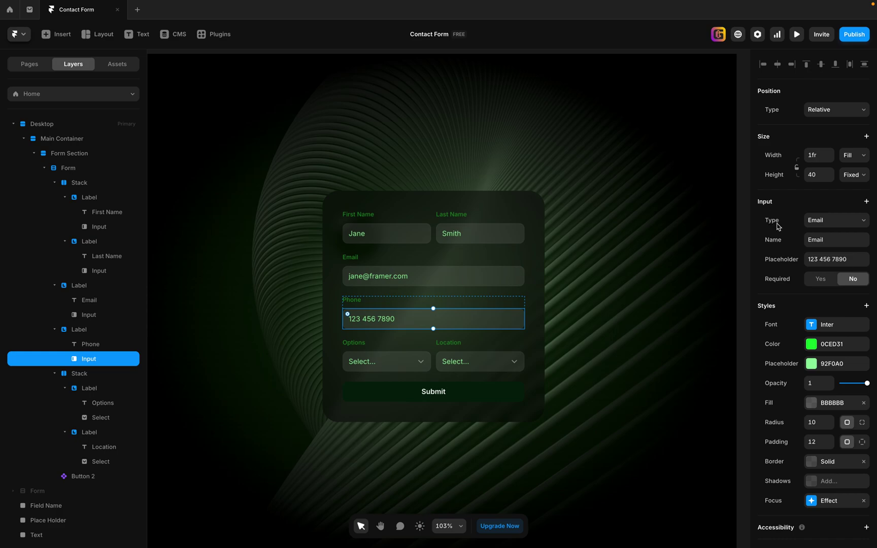
pyautogui.click(830, 223)
pyautogui.click(846, 241)
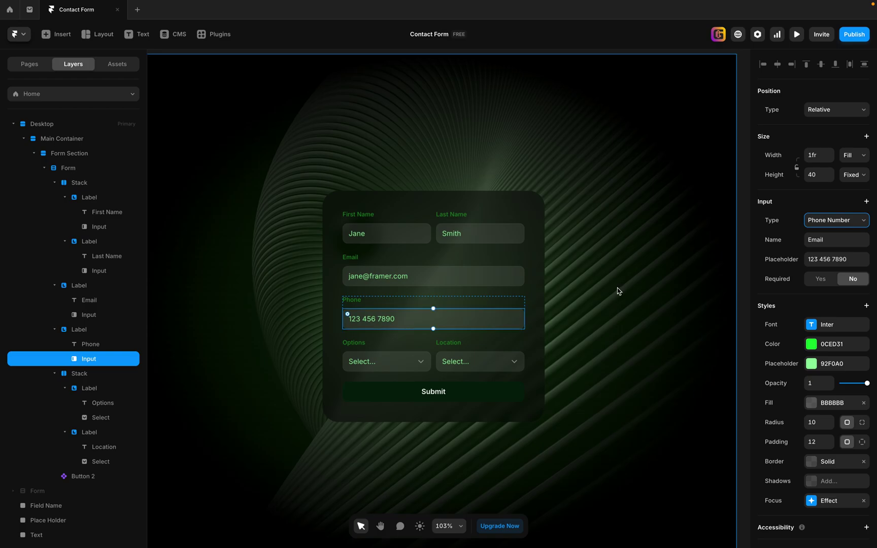
pyautogui.click(618, 288)
# Preview the page again and enter a sample first name, last name, email address and phone number.
pyautogui.click(795, 37)
pyautogui.click(400, 216)
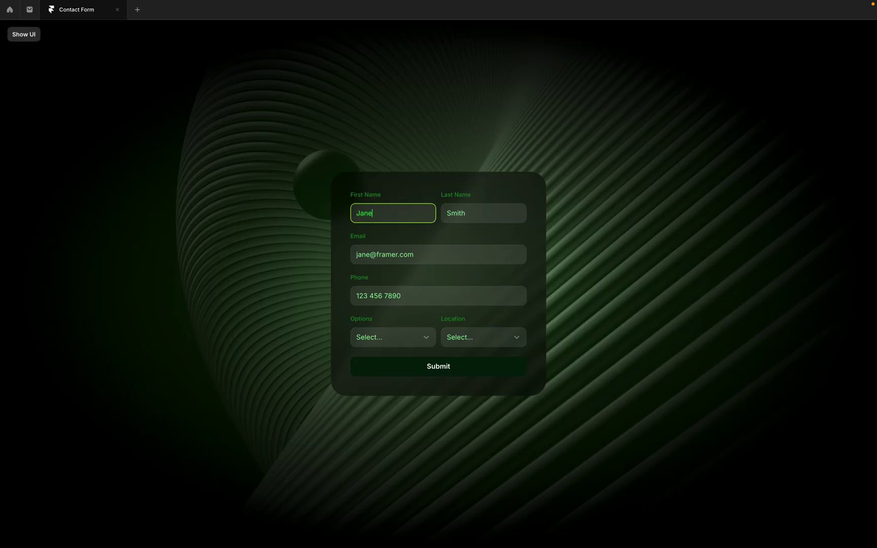
pyautogui.press('Tab')
pyautogui.write('Smith')
pyautogui.press('Tab')
pyautogui.write('t')
pyautogui.press('BackSpace')
pyautogui.write('this@that.com')
pyautogui.press('Tab')
pyautogui.write('123')
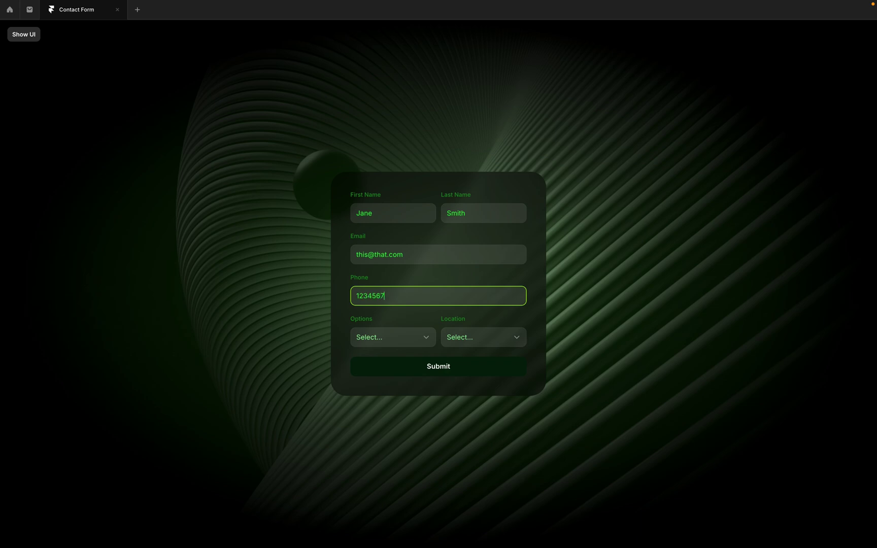
# Select Option A and the location Amsterdam, and submit the completed test form.
pyautogui.click(414, 338)
pyautogui.click(404, 352)
pyautogui.click(455, 344)
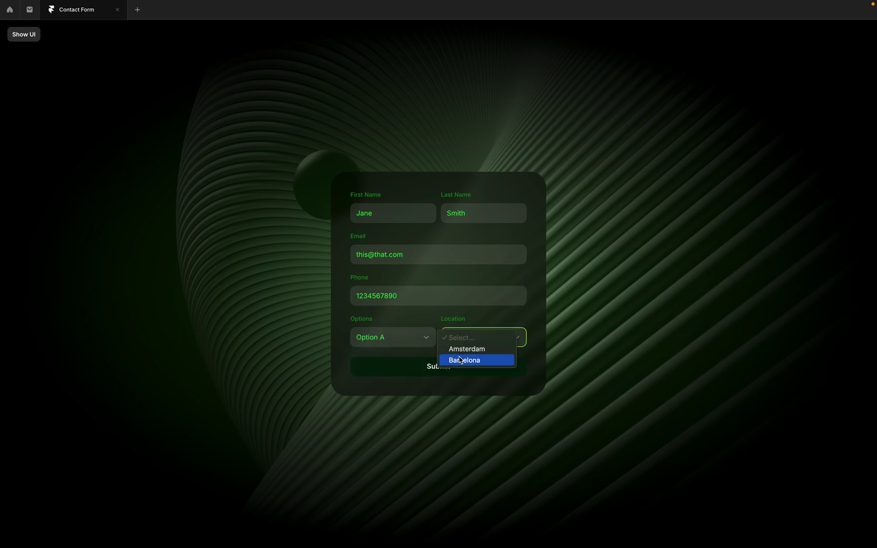
pyautogui.click(460, 360)
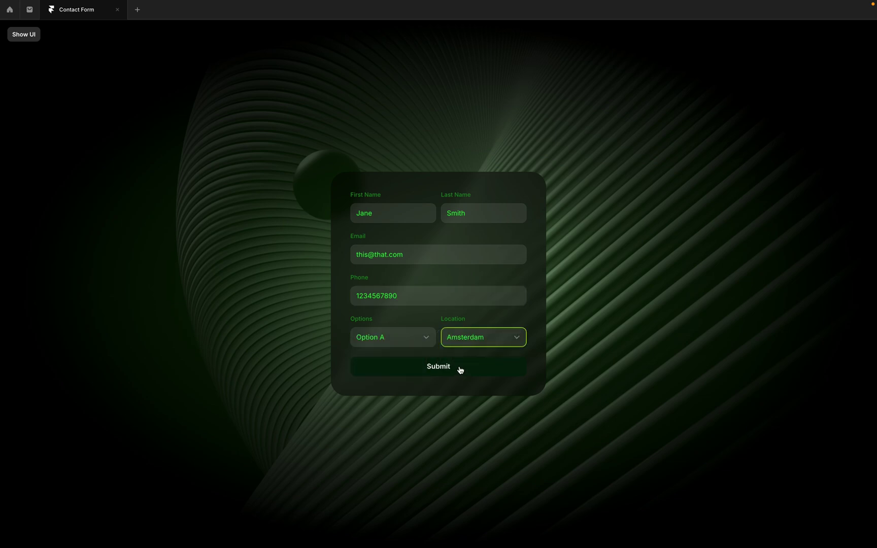
pyautogui.click(459, 370)
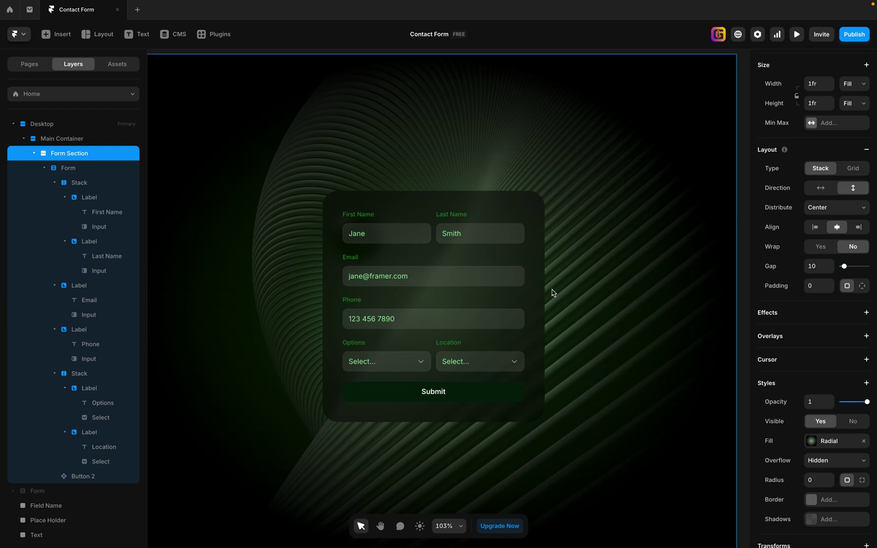
# Check the First Name and Email inputs' names, and rename the Phone input to match its label.
pyautogui.click(403, 241)
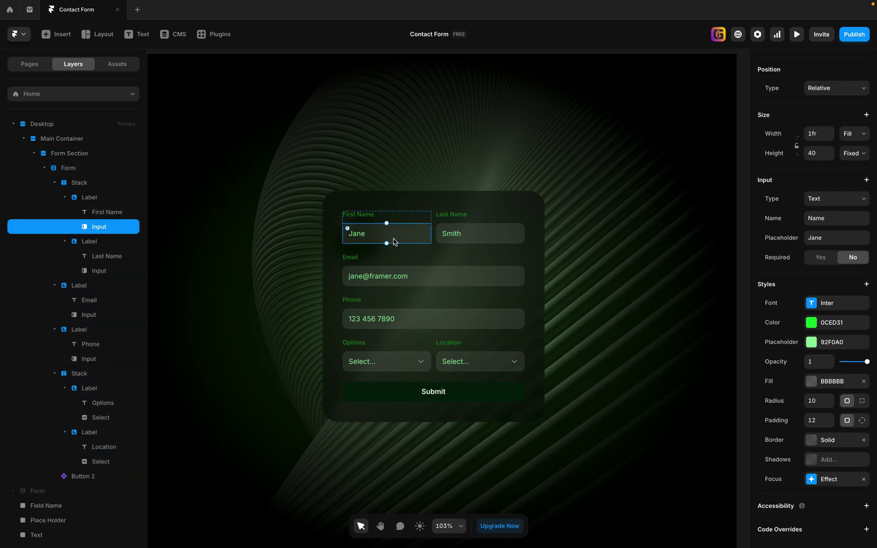
pyautogui.click(407, 278)
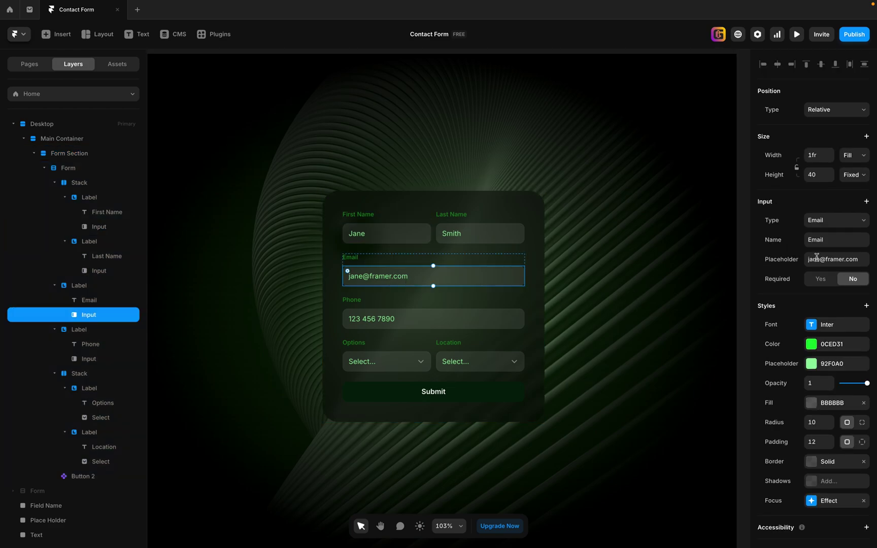
pyautogui.click(403, 328)
pyautogui.click(820, 239)
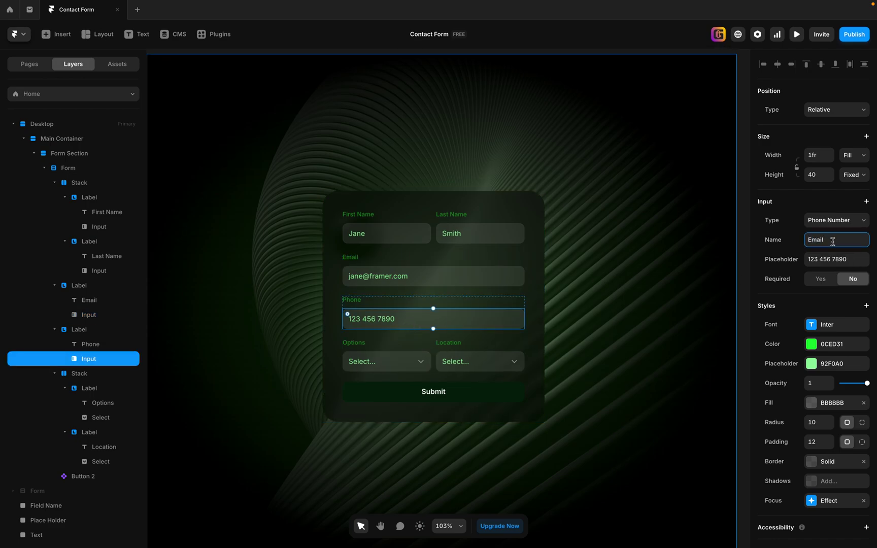
pyautogui.press('BackSpace')
pyautogui.press('BackSpace')
pyautogui.press('BackSpace')
pyautogui.press('BackSpace')
pyautogui.press('BackSpace')
pyautogui.write('P')
# Rename the Options select field as "Option" and check the name of the Location select field.
pyautogui.click(406, 361)
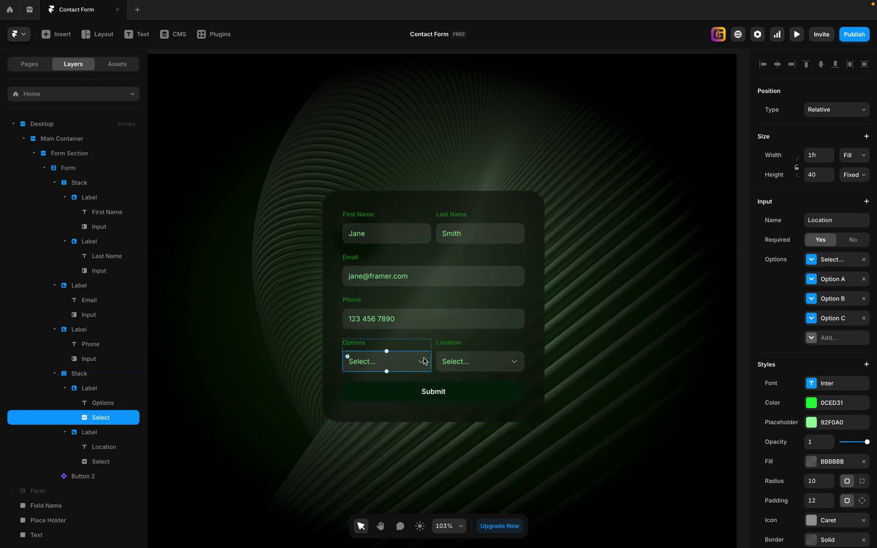
pyautogui.doubleClick(845, 222)
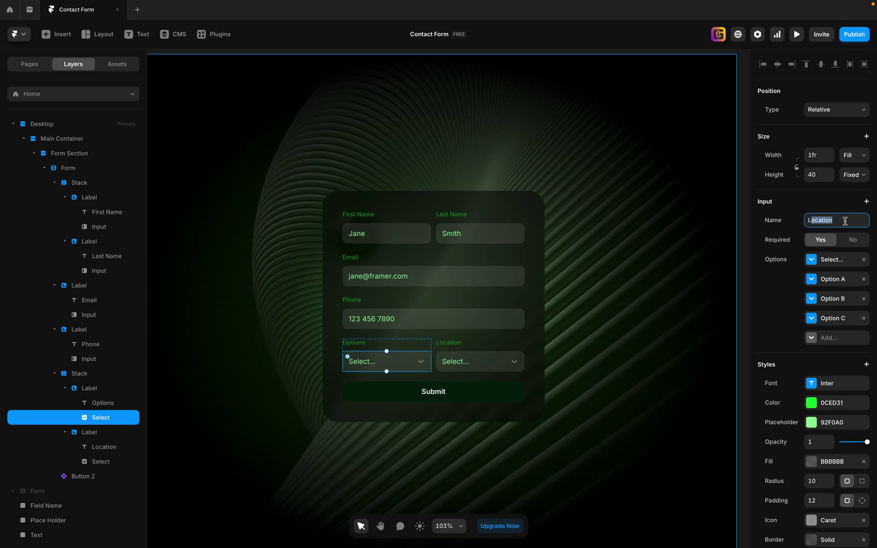
pyautogui.press('BackSpace')
pyautogui.write('Option')
pyautogui.click(455, 345)
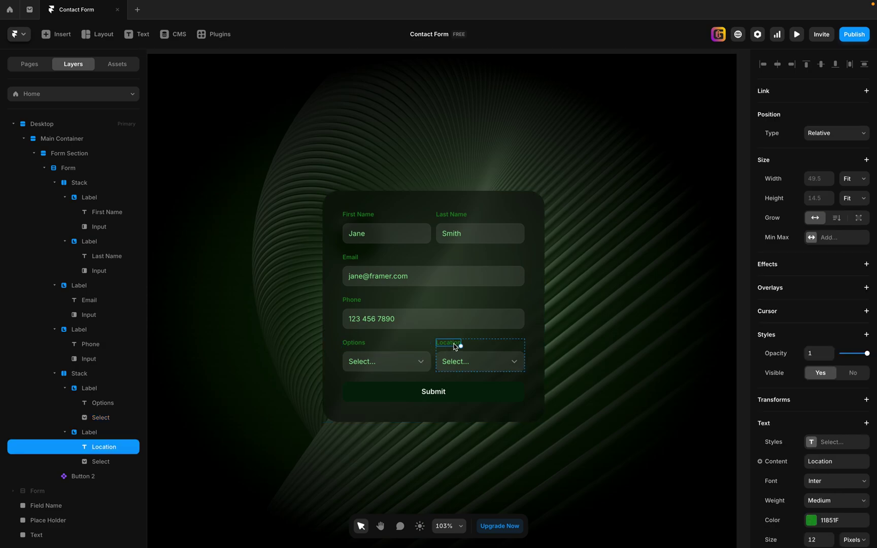
pyautogui.click(474, 361)
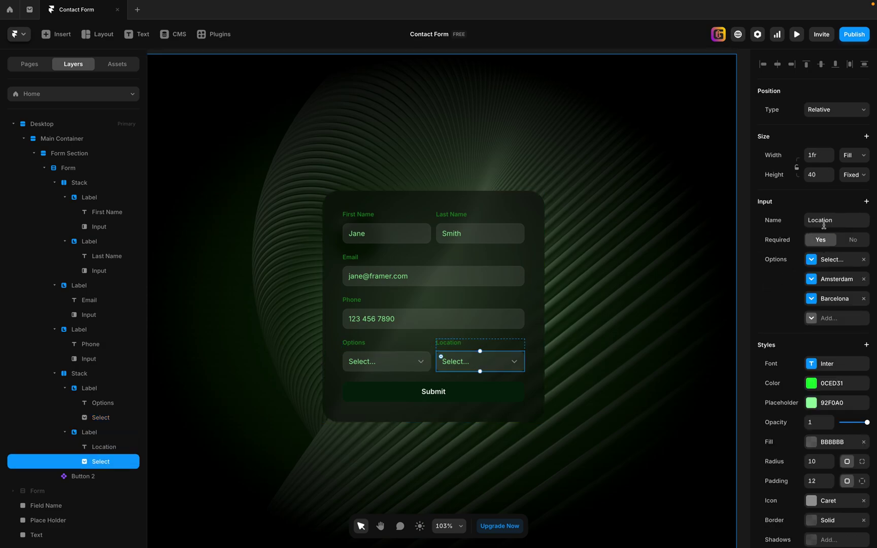
# Set the name of the Last Name input to "Last Name".
pyautogui.click(480, 234)
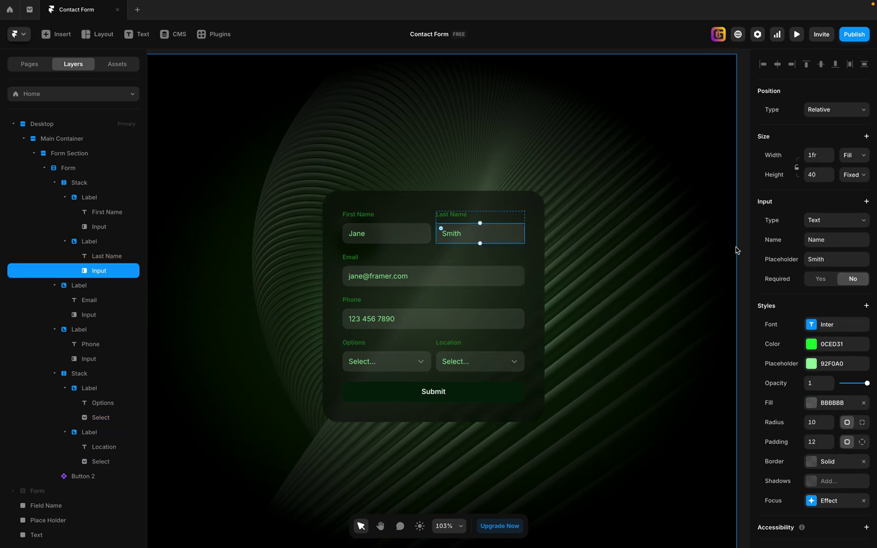
pyautogui.click(831, 239)
pyautogui.write('Last')
# Set the name of the First Name input to "First Name".
pyautogui.click(396, 234)
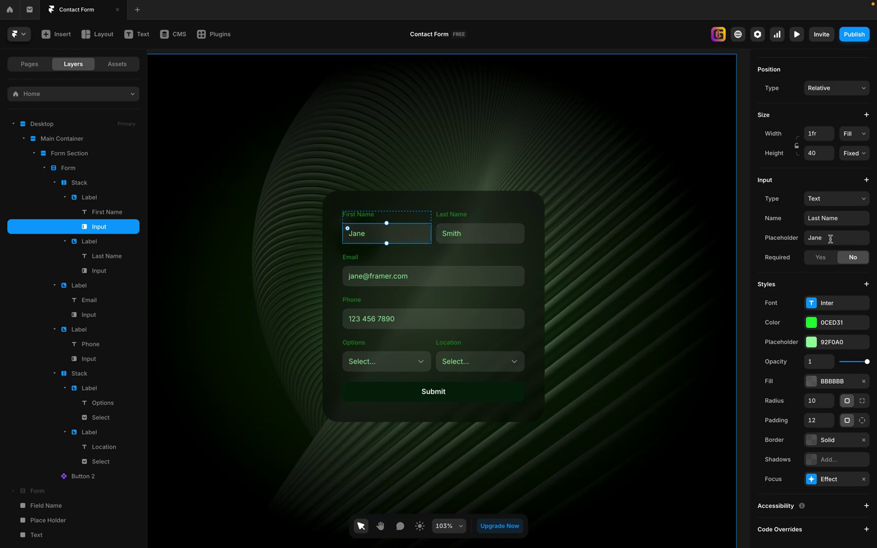
pyautogui.click(849, 219)
pyautogui.write('For')
pyautogui.write('st Name')
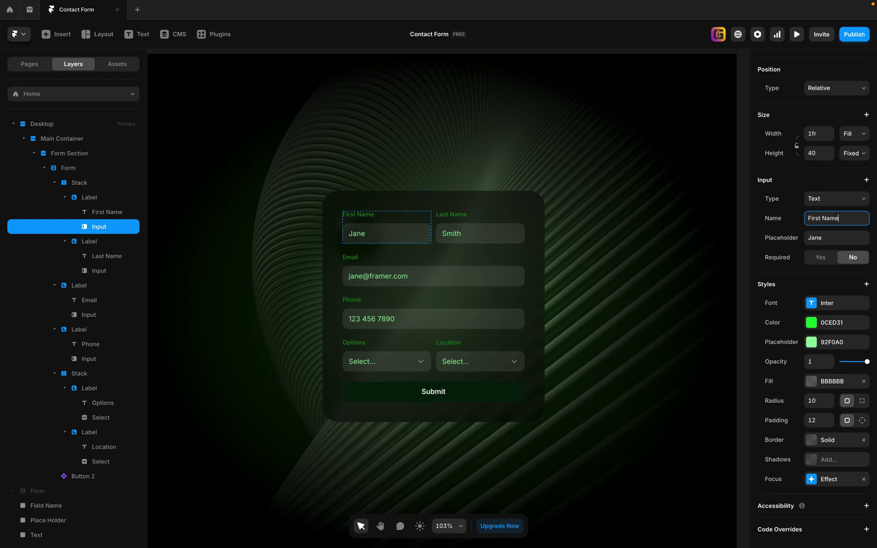
# Preview the page with the renamed fields and enter a sample first name and last name.
pyautogui.click(797, 34)
pyautogui.click(417, 214)
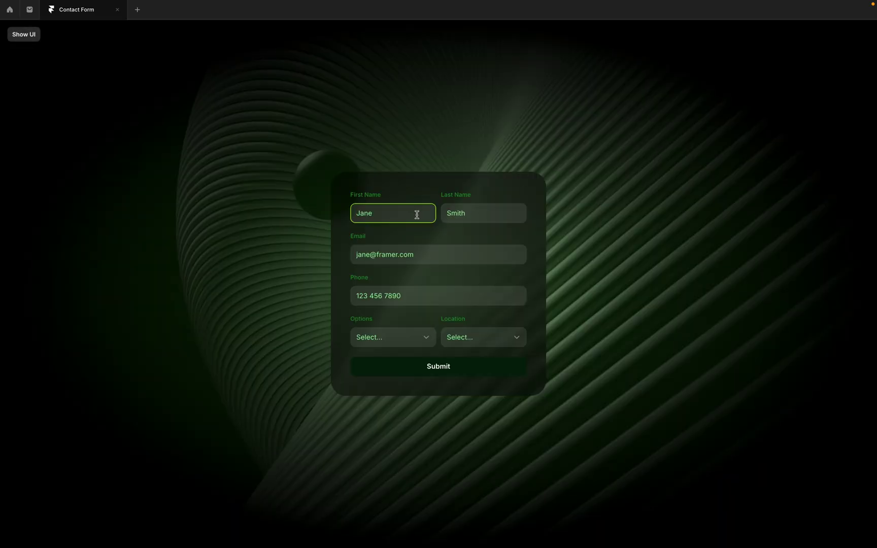
pyautogui.write('H')
pyautogui.press('BackSpace')
pyautogui.press('BackSpace')
pyautogui.press('BackSpace')
pyautogui.press('BackSpace')
pyautogui.write('Ja')
pyautogui.press('Tab')
pyautogui.write('Smit')
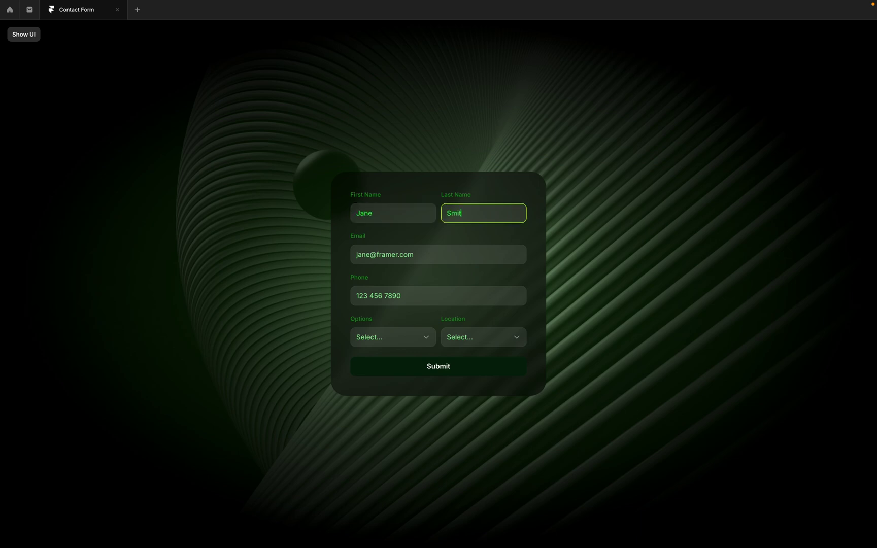
# Fill in the form's Email and Phone fields with a sample e-mail address and phone number.
pyautogui.press('Tab')
pyautogui.write('this')
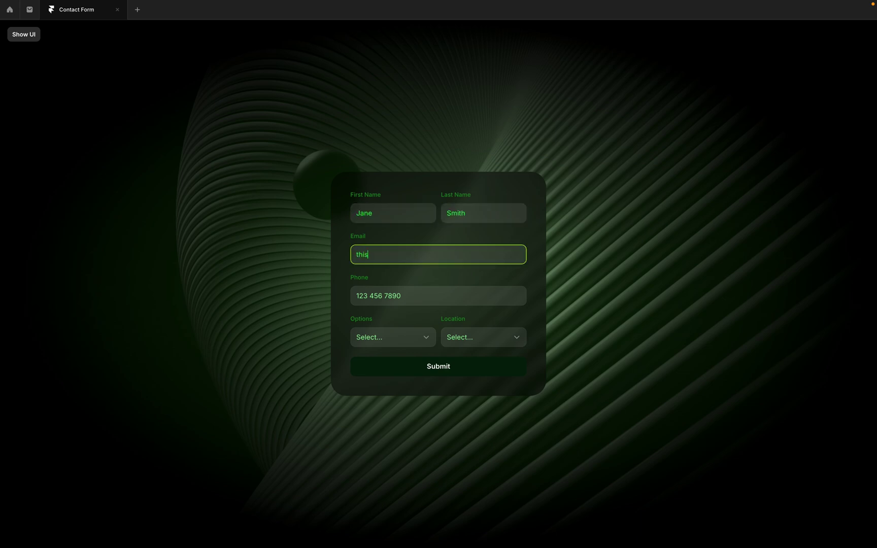
pyautogui.write('@that.com')
pyautogui.press('Tab')
pyautogui.write('123')
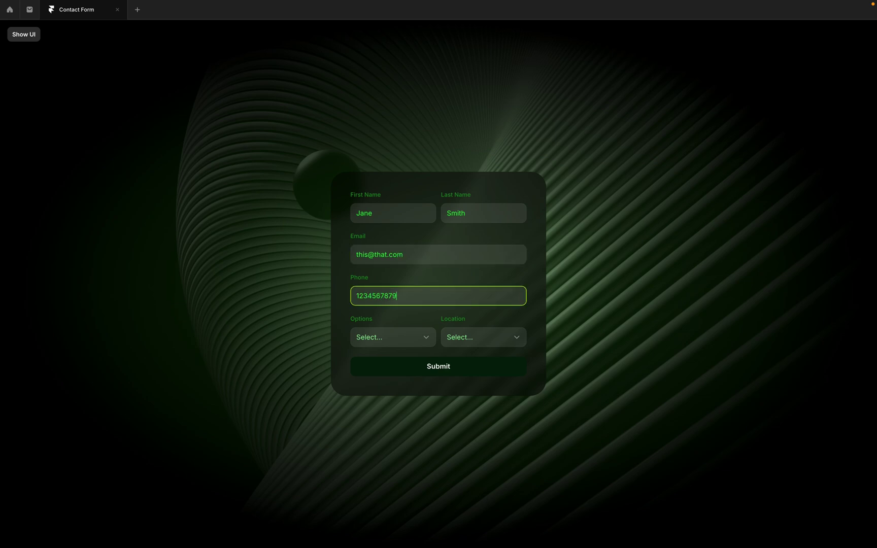
# Choose Option A under Options and Amsterdam under Location, and submit the test form.
pyautogui.click(415, 337)
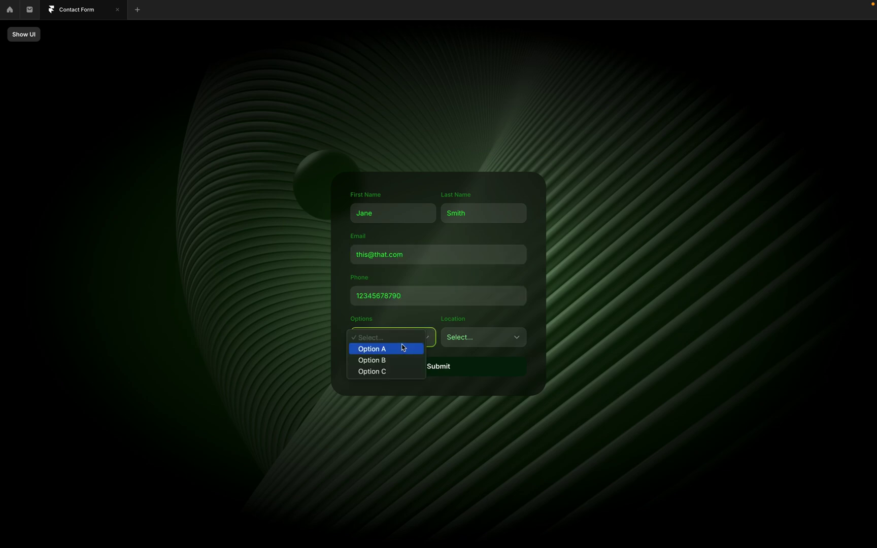
pyautogui.click(404, 347)
pyautogui.click(499, 338)
pyautogui.click(496, 350)
pyautogui.click(468, 376)
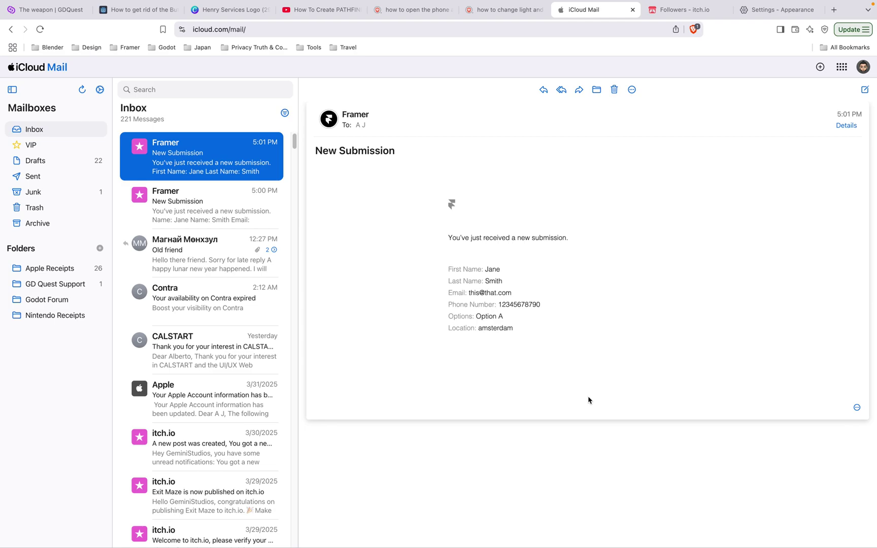
# Switch from the mail inbox back to the Framer preview and change Location to Barcelona and Options to Option B.
pyautogui.hotkey('ctrl', 'Right')
pyautogui.hotkey('ctrl', 'Right')
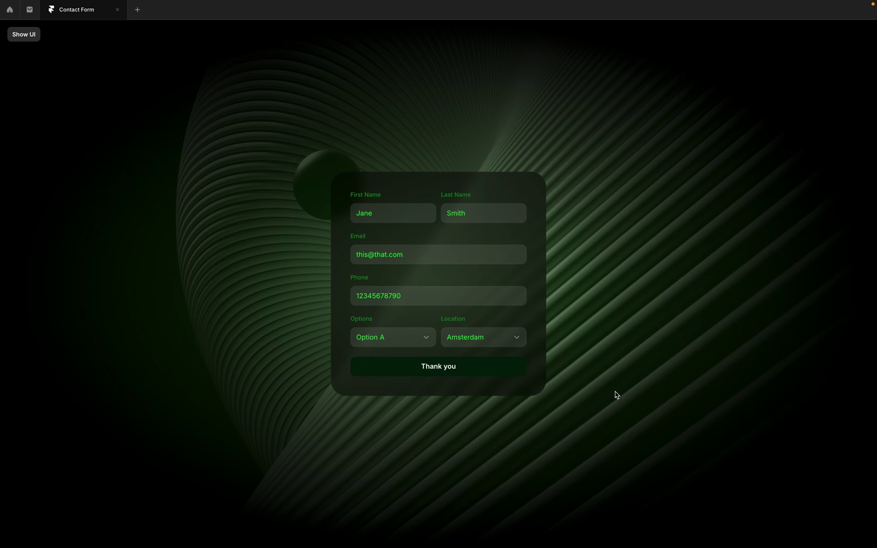
pyautogui.click(490, 344)
pyautogui.click(491, 350)
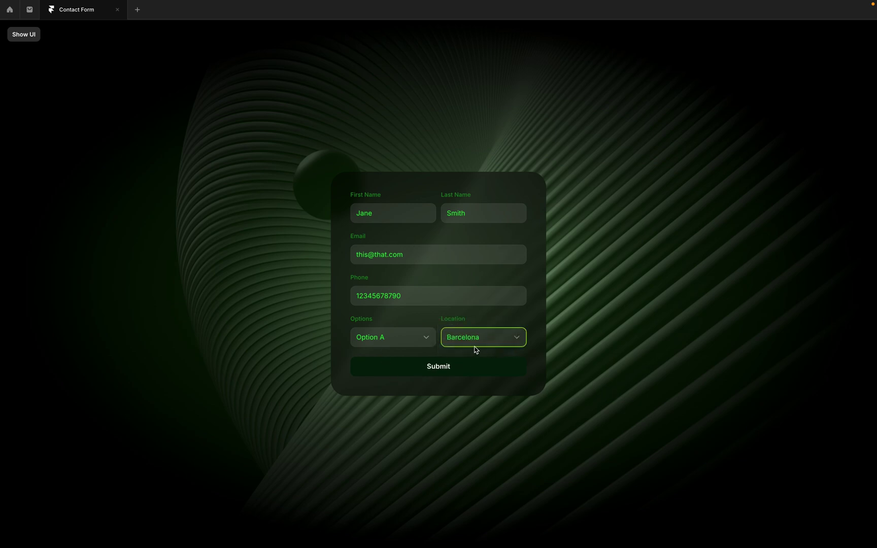
pyautogui.click(401, 338)
pyautogui.click(404, 349)
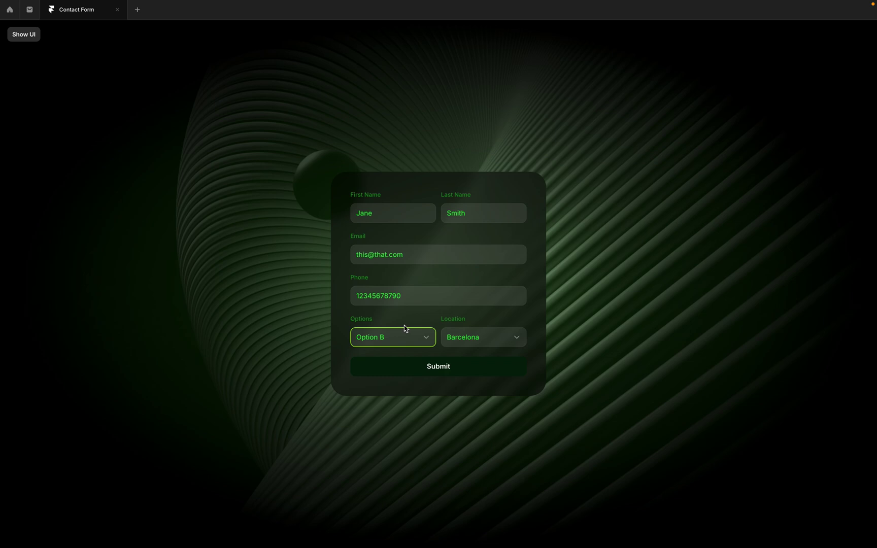
# Focus the Phone, Email, First Name and Last Name fields in turn to check their focused styling.
pyautogui.click(423, 297)
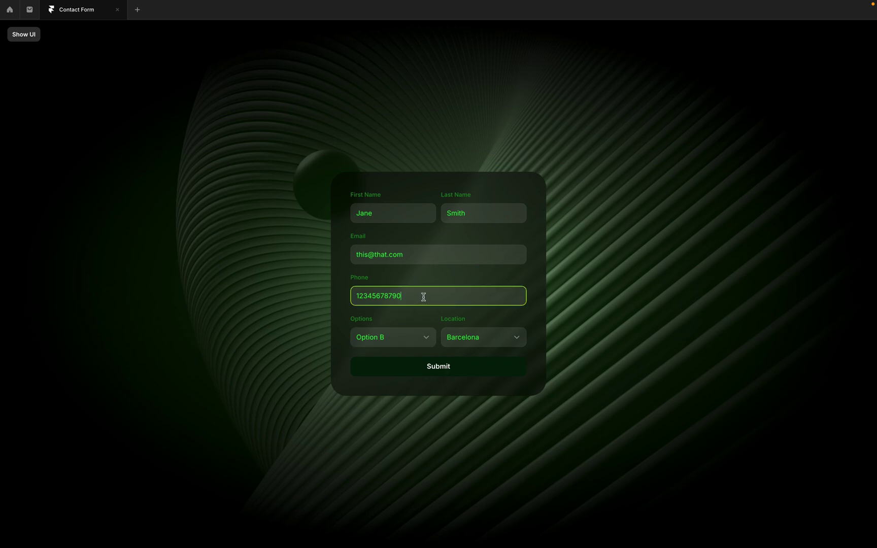
pyautogui.click(426, 256)
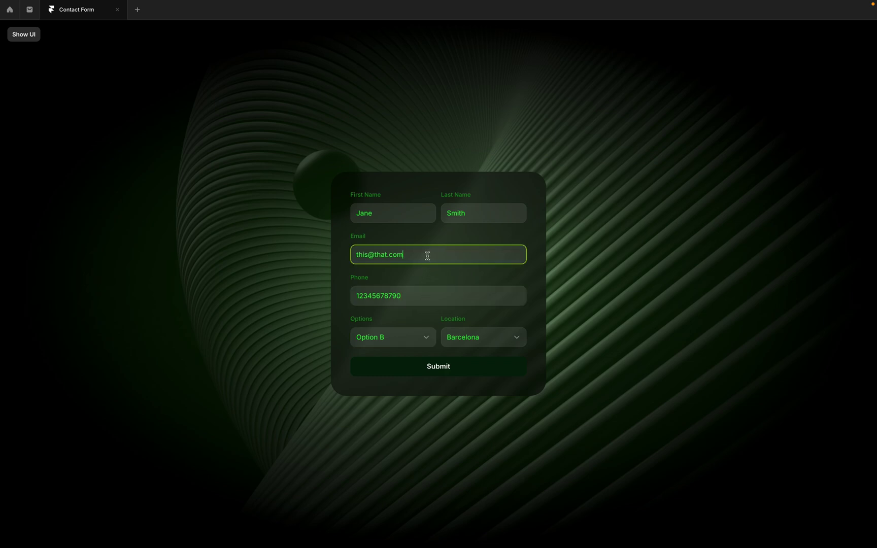
pyautogui.click(416, 214)
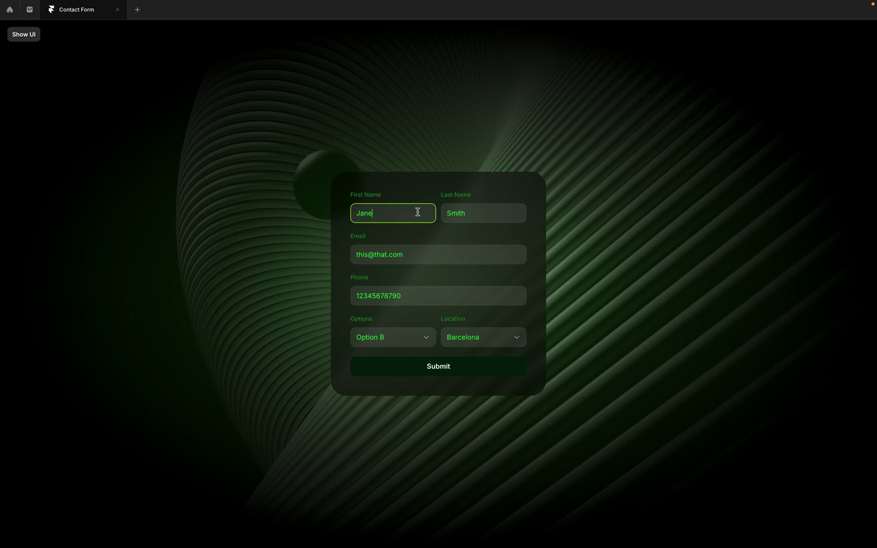
pyautogui.click(475, 212)
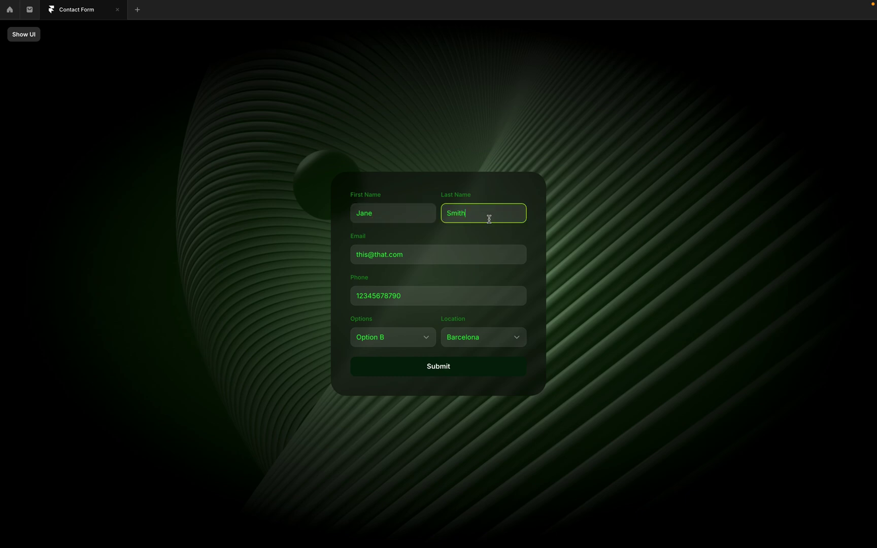